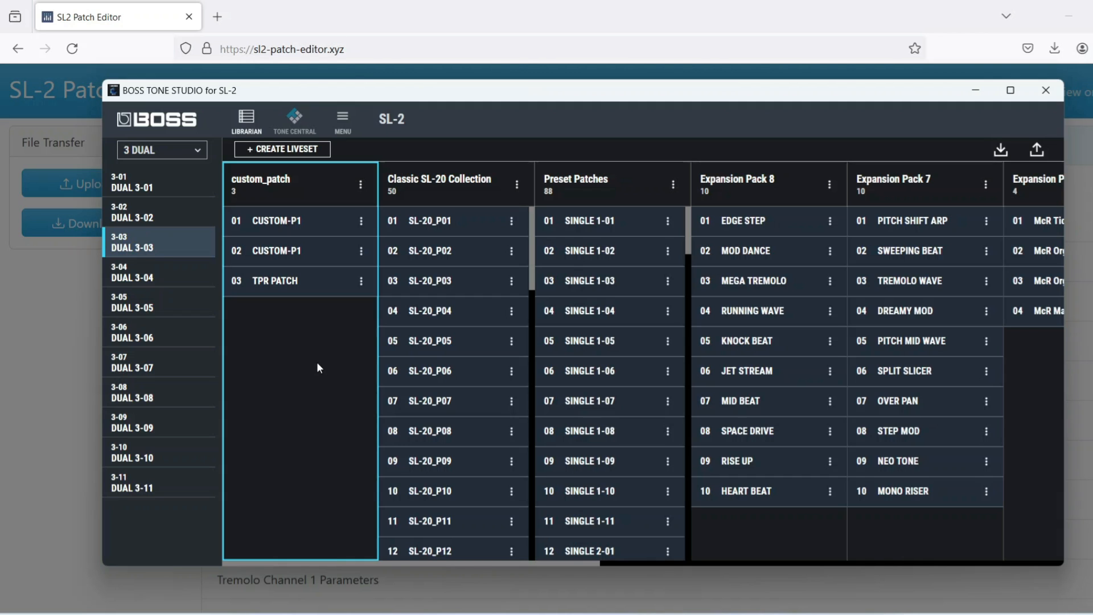
- Create a liveset named TPR Liveset WebEditor and copy TPR PATCH from the custom_patch liveset into it
left_click(313, 150)
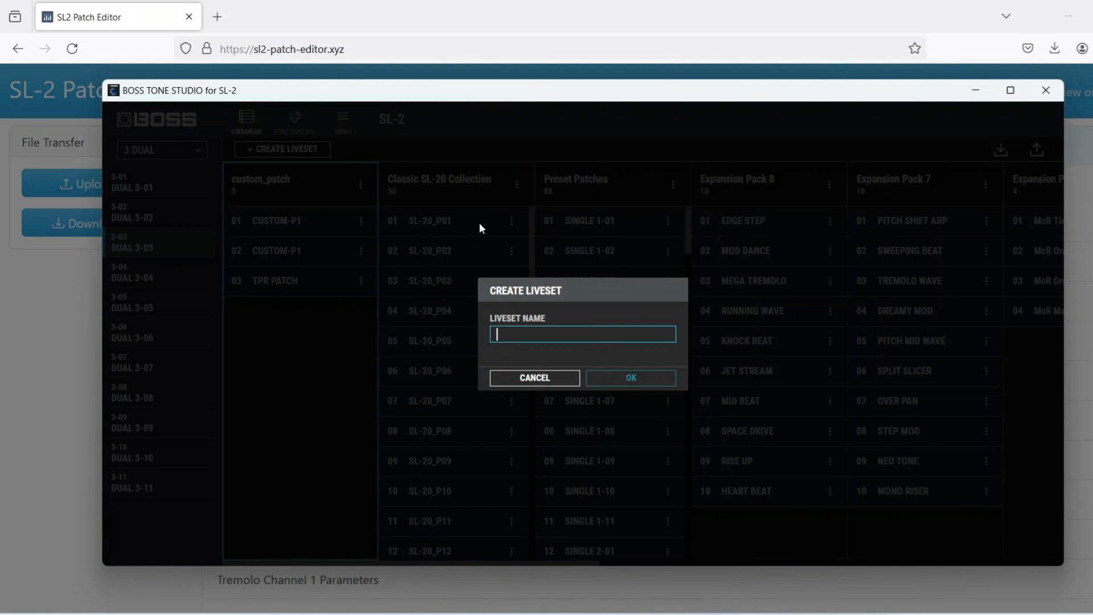
type("TPR")
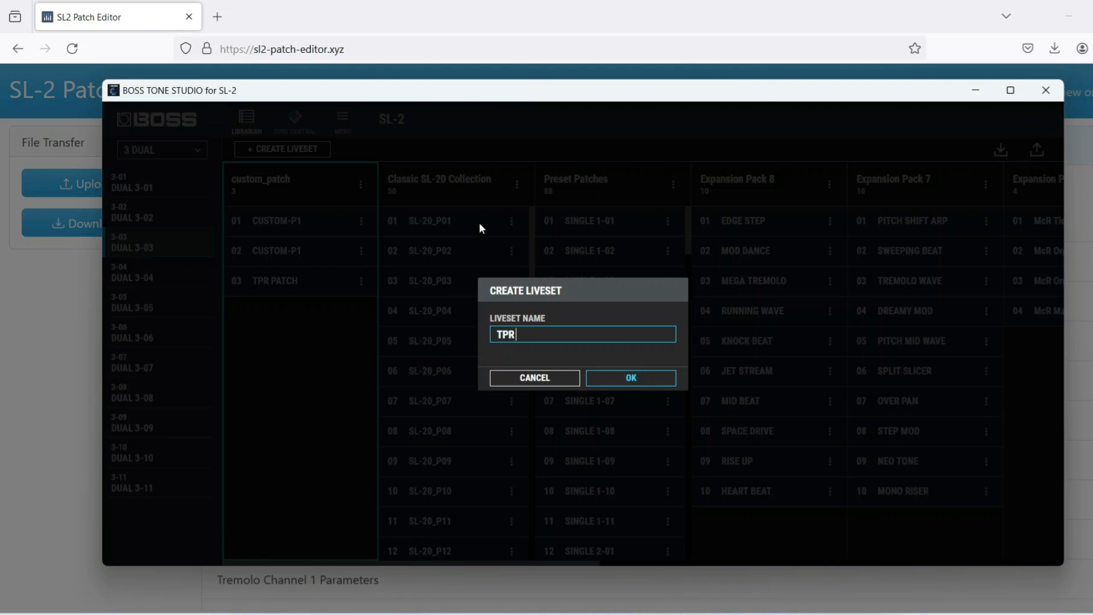
type(" Liveset WebEditor")
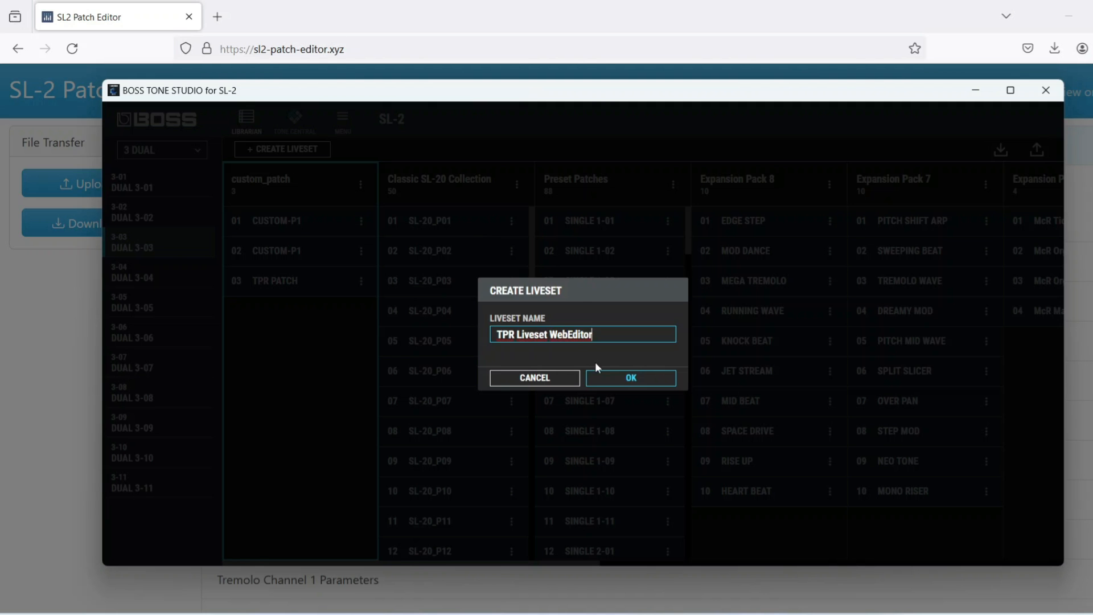
left_click(617, 378)
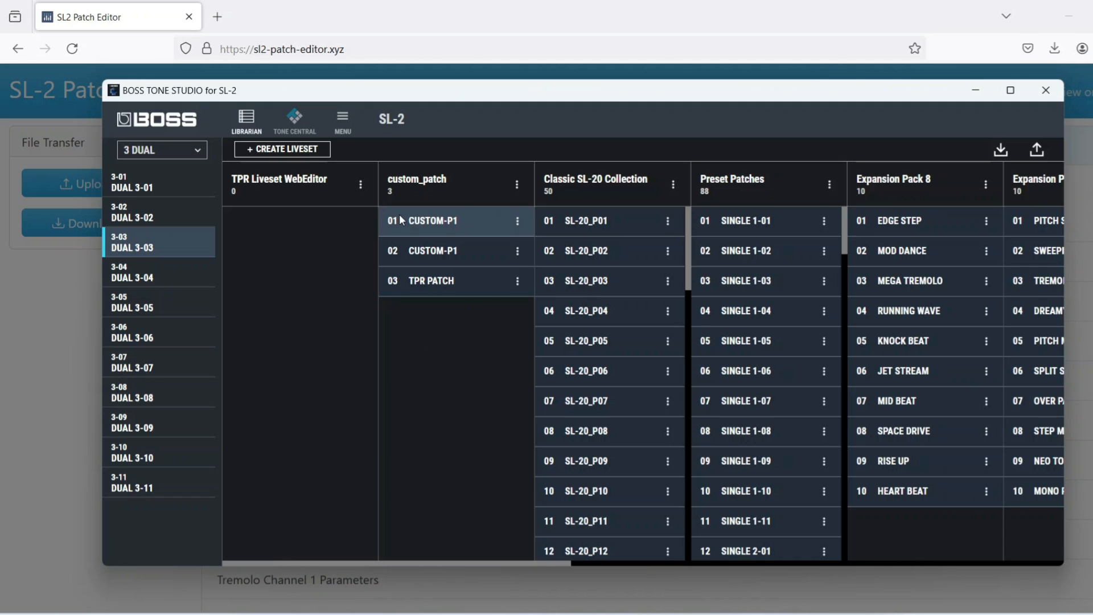
left_click(279, 183)
left_click_drag(431, 280, 269, 234)
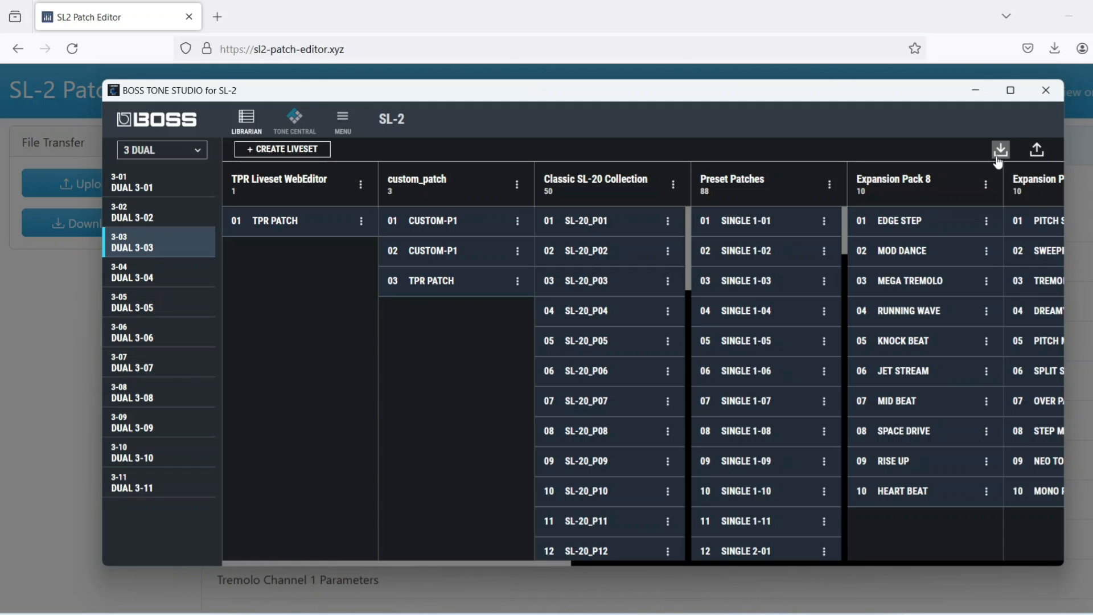
- Export the TPR Liveset WebEditor liveset to a tsl file of the same name in the SI-2 Patterns folder
left_click(1036, 151)
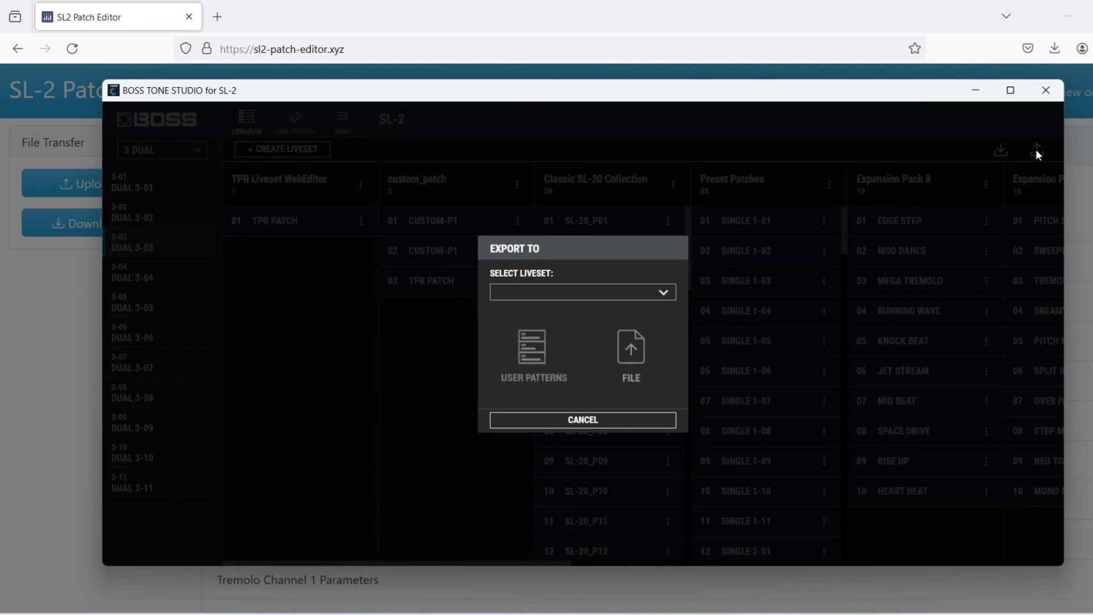
left_click(664, 293)
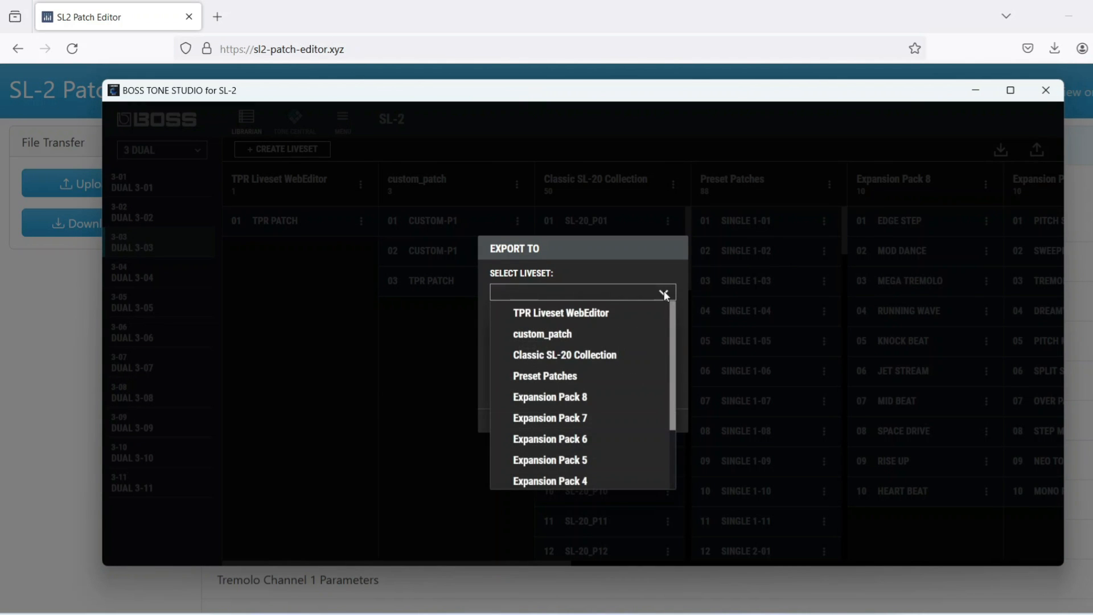
left_click(602, 314)
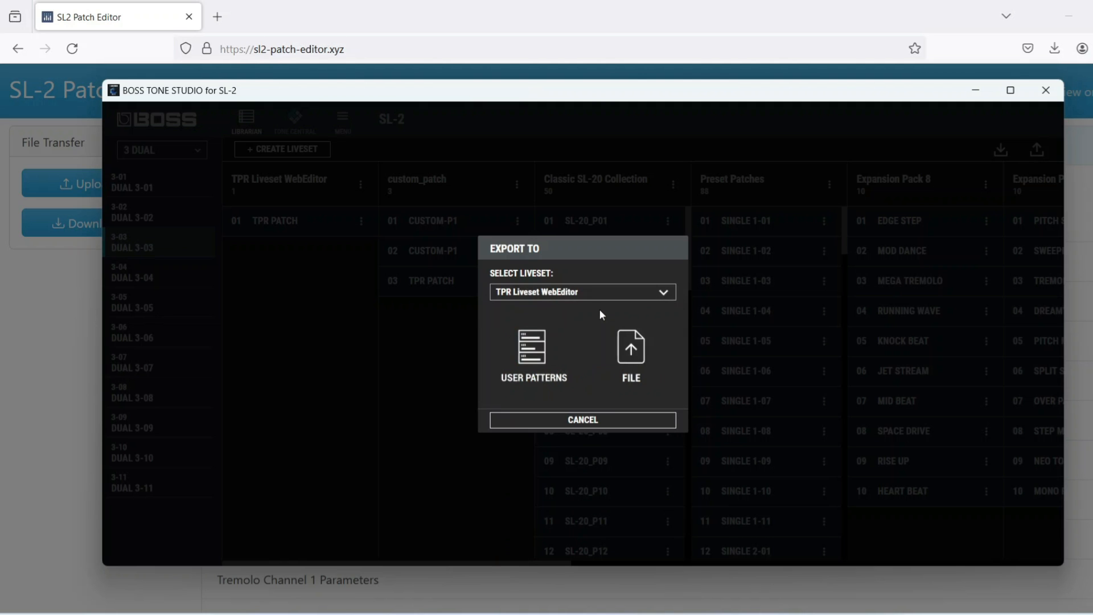
left_click(632, 348)
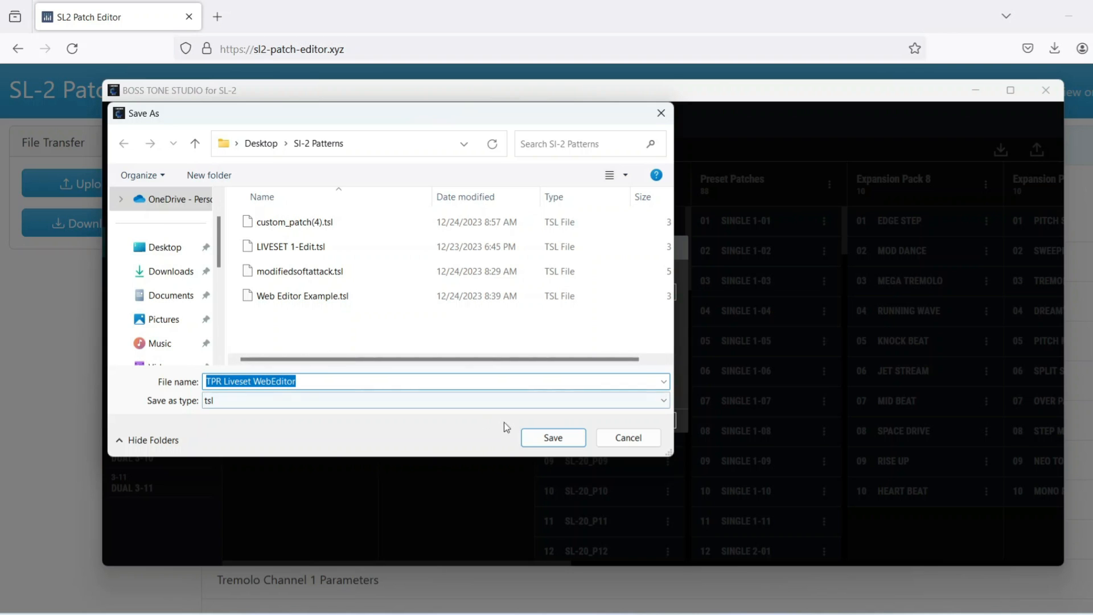
left_click(546, 432)
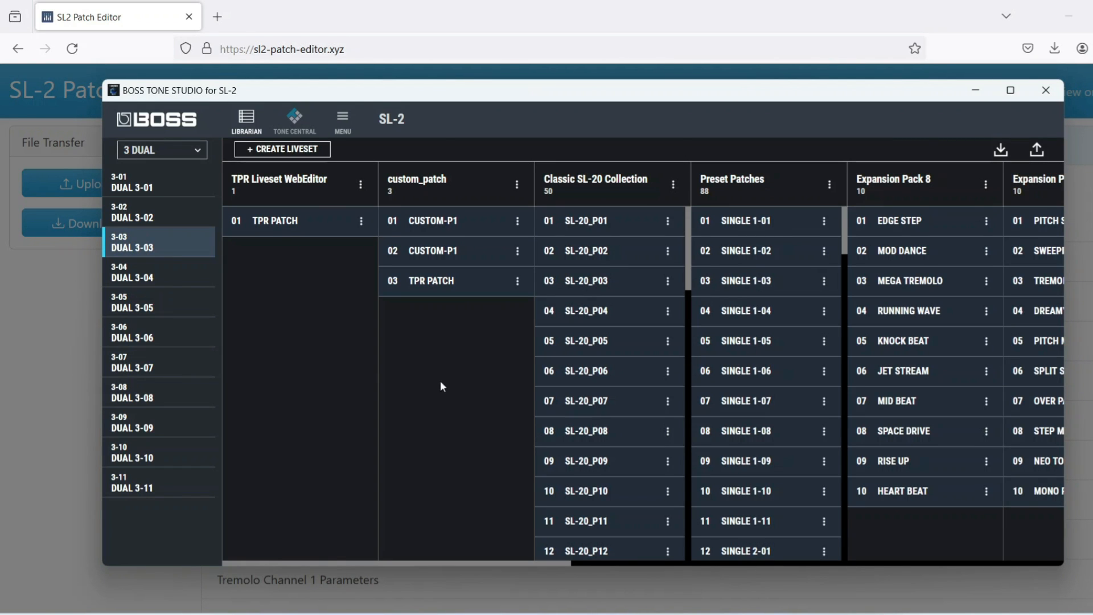
- Switch to the SL-2 Patch Editor web page, dismiss its introduction and upload TPR Liveset WebEditor.tsl
left_click(425, 11)
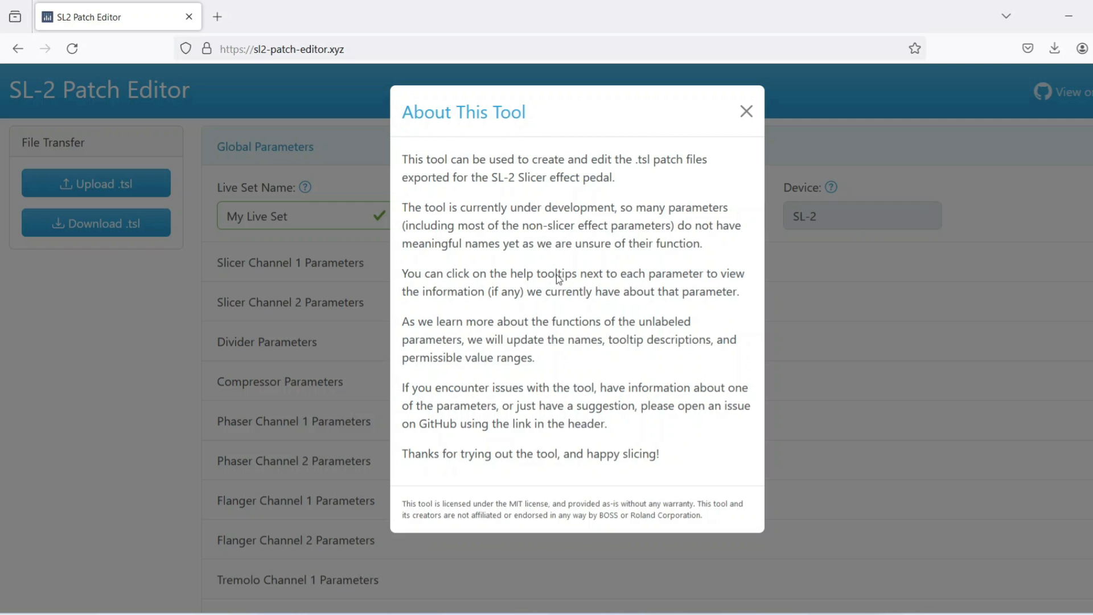
left_click(871, 309)
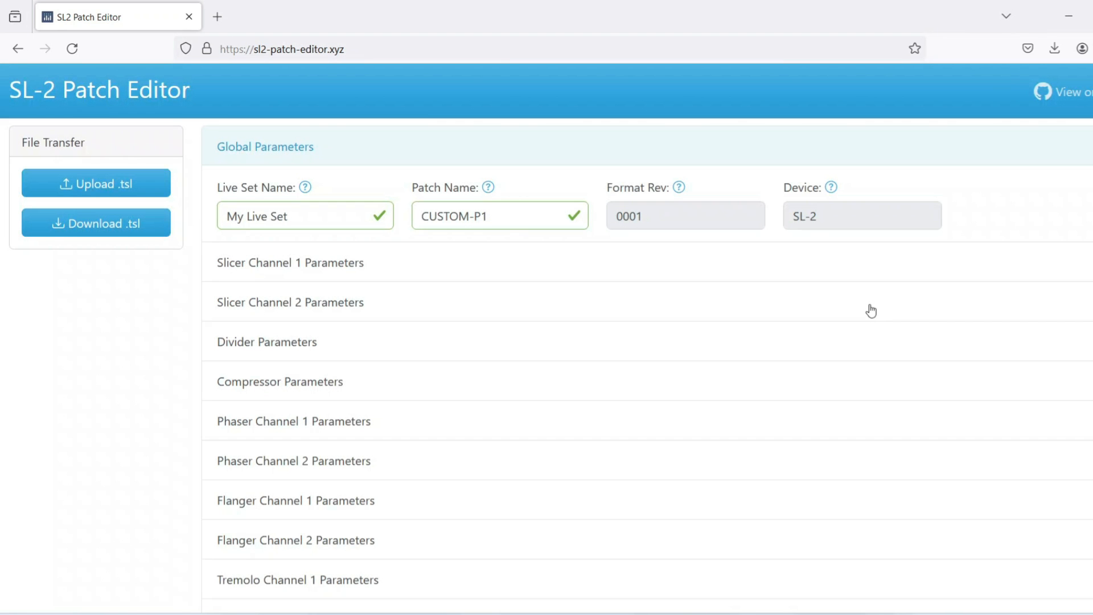
left_click(133, 195)
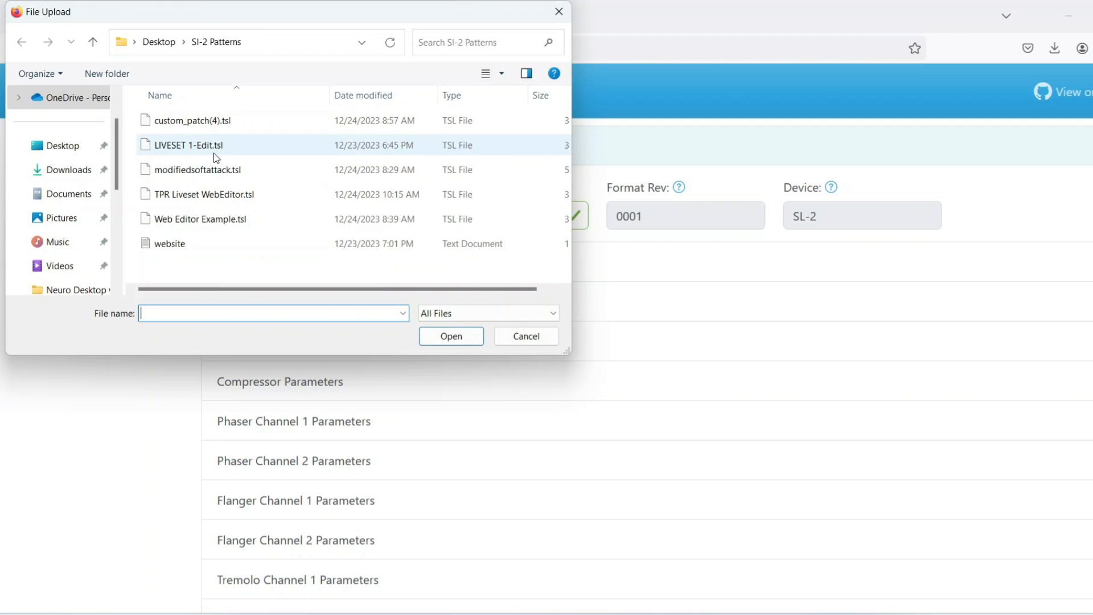
left_click(233, 197)
left_click(466, 336)
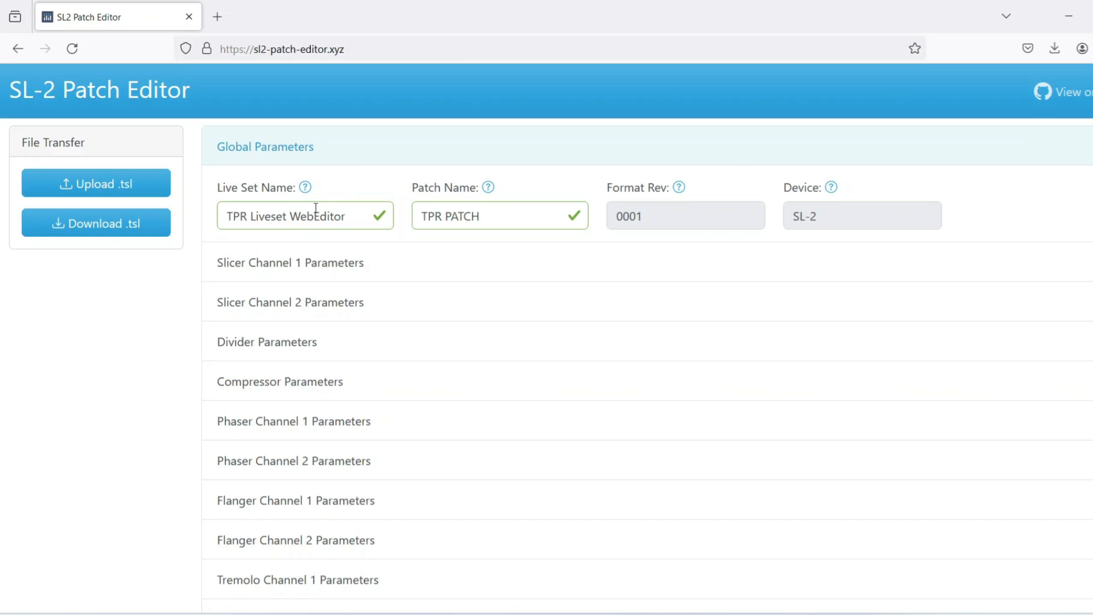
- Expand the Slicer Channel 1 parameters and look over the Slicer Channel 2 parameters
left_click(286, 268)
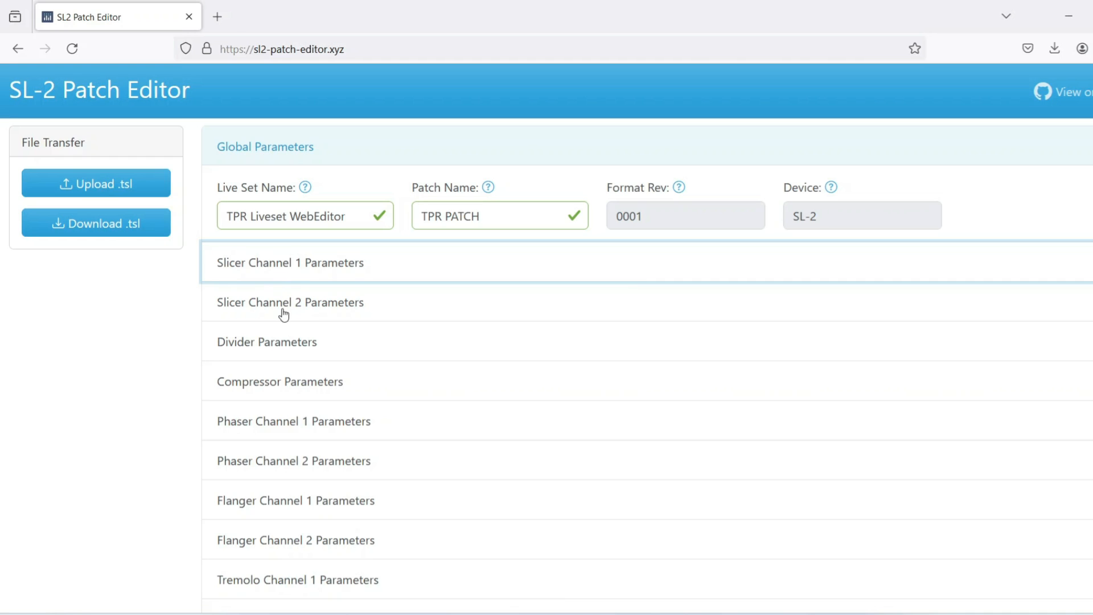
left_click(285, 267)
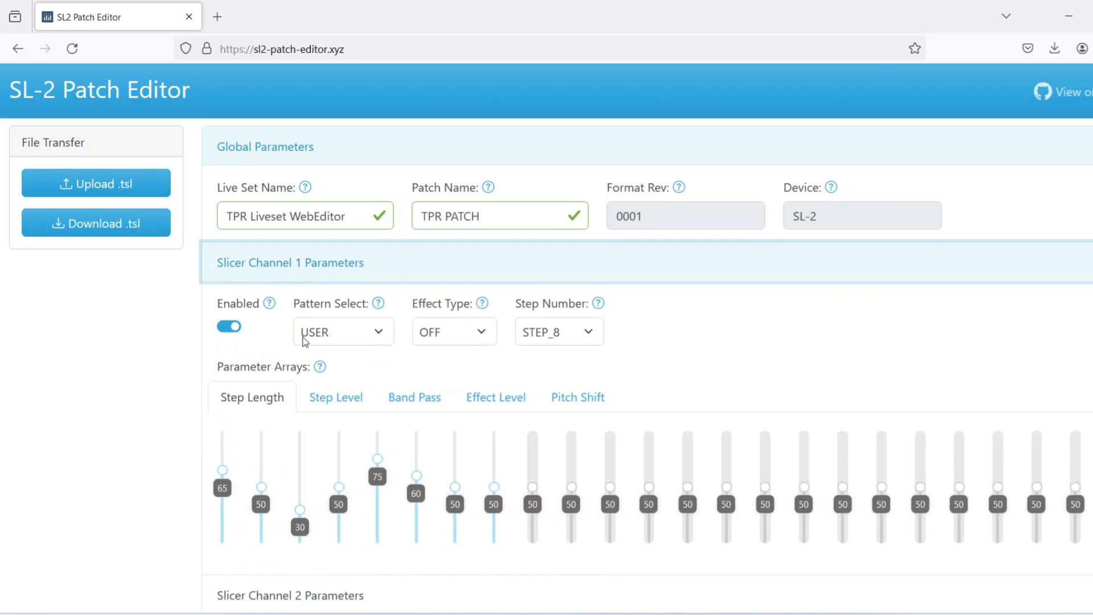
scroll(309, 398, "down", 3)
left_click(315, 437)
scroll(317, 383, "down", 2)
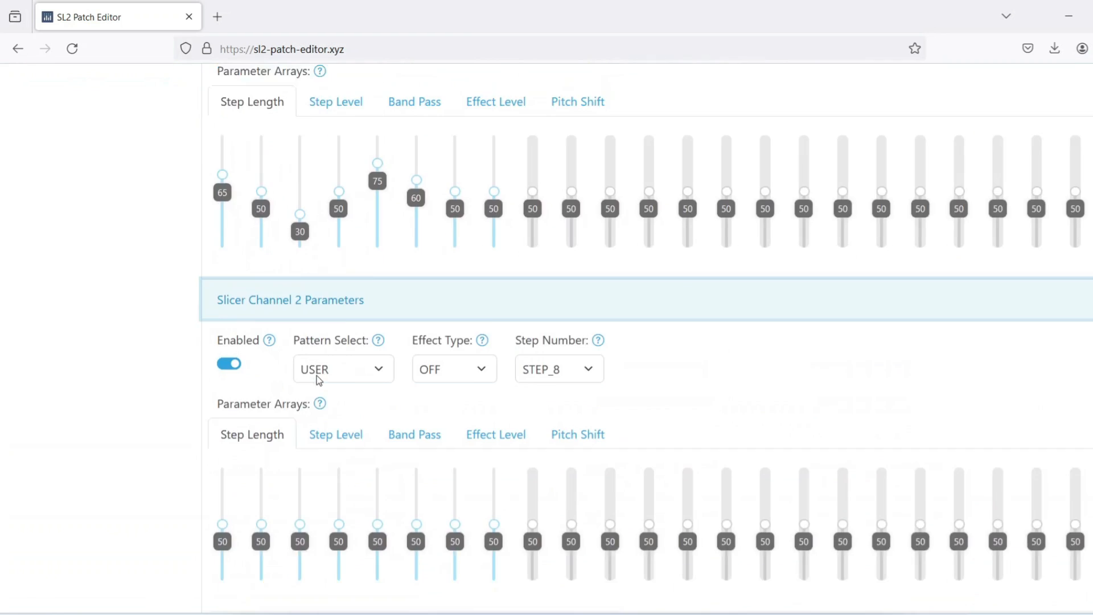
scroll(133, 317, "up", 5)
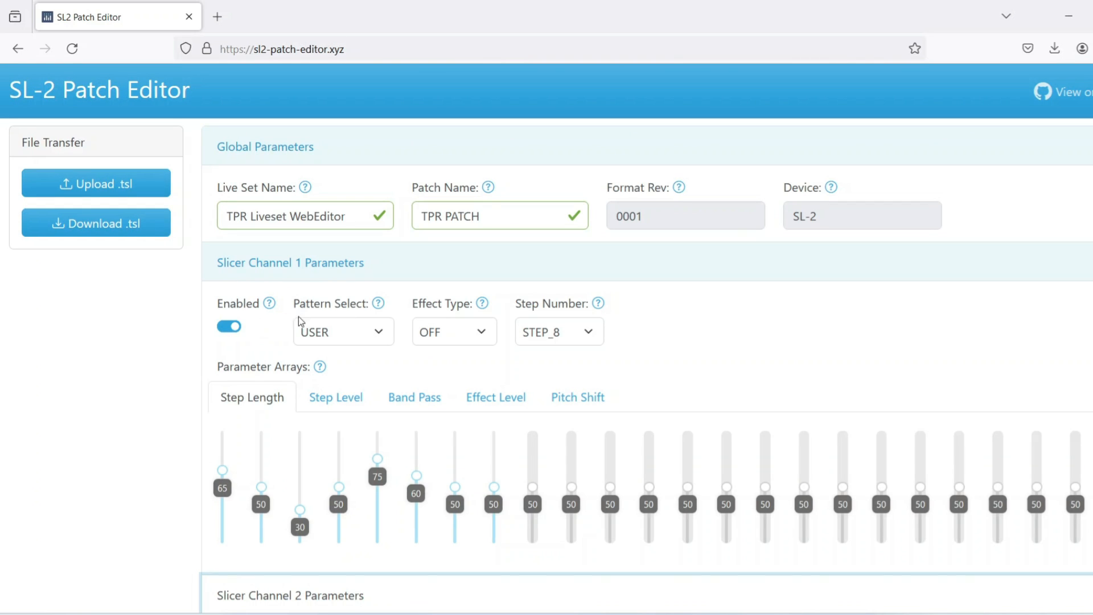
- Try PATTERN_40 as the Slicer Channel 1 pattern, look through the other patterns and return the selection to USER
left_click(383, 336)
left_click(354, 356)
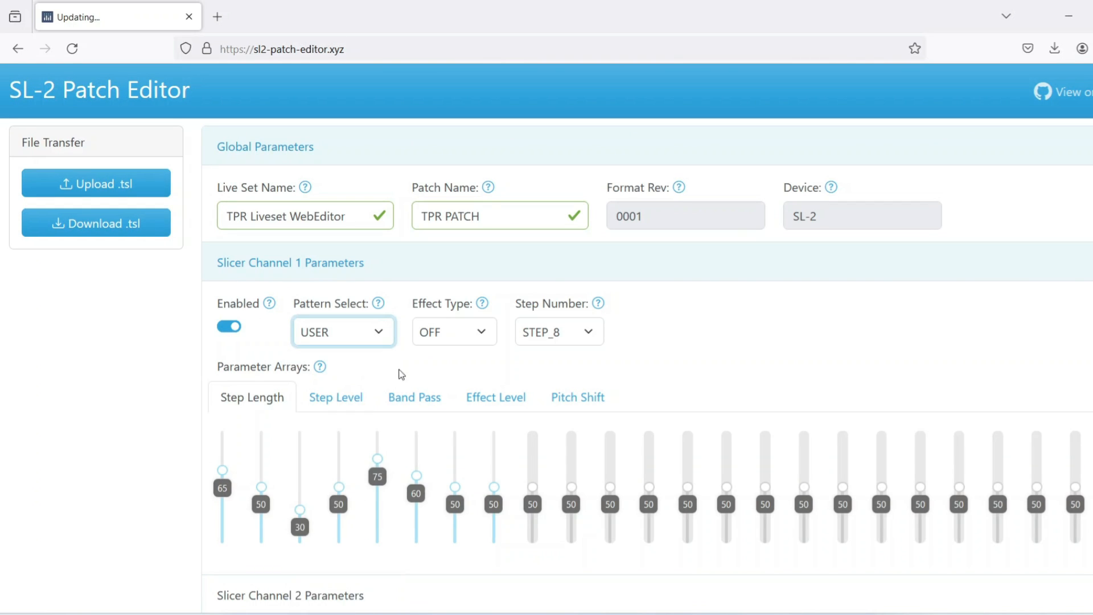
left_click(379, 331)
scroll(360, 439, "down", 4)
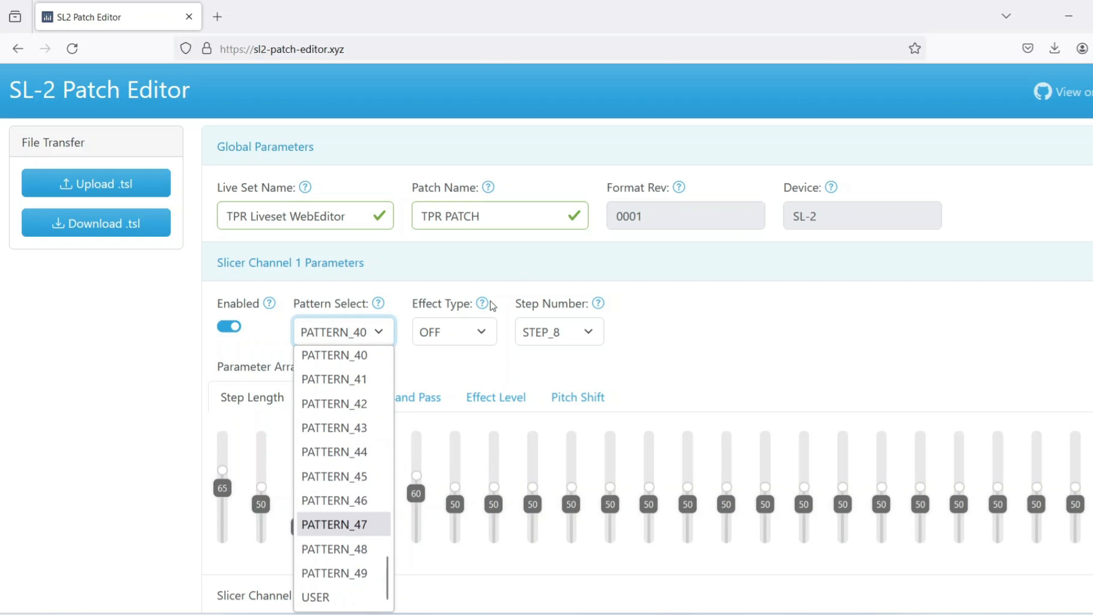
left_click(737, 276)
left_click(310, 276)
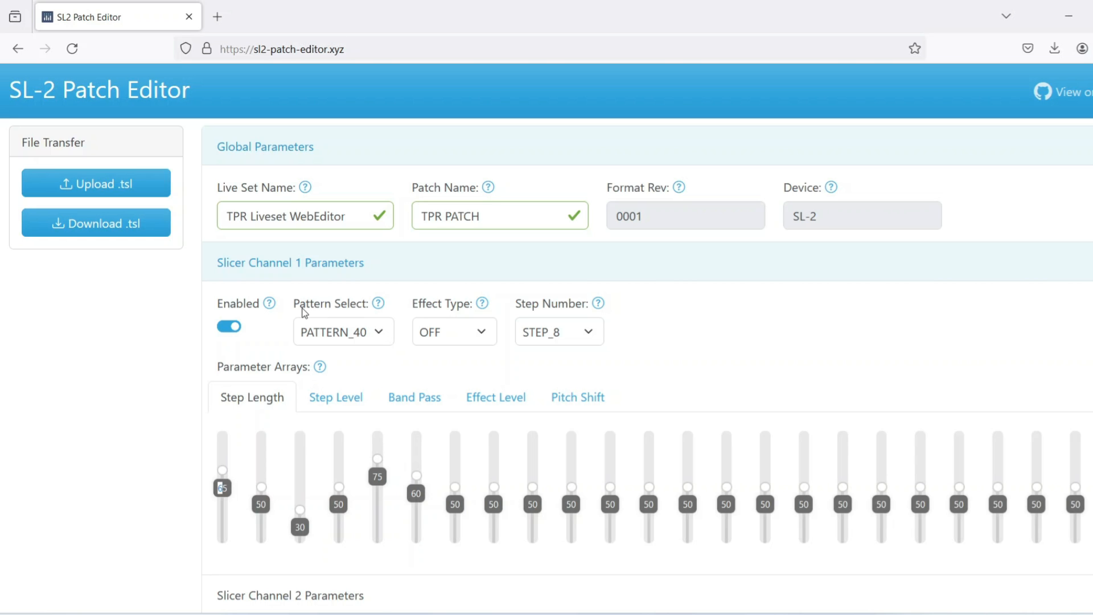
left_click(378, 339)
scroll(353, 422, "down", 3)
left_click(337, 592)
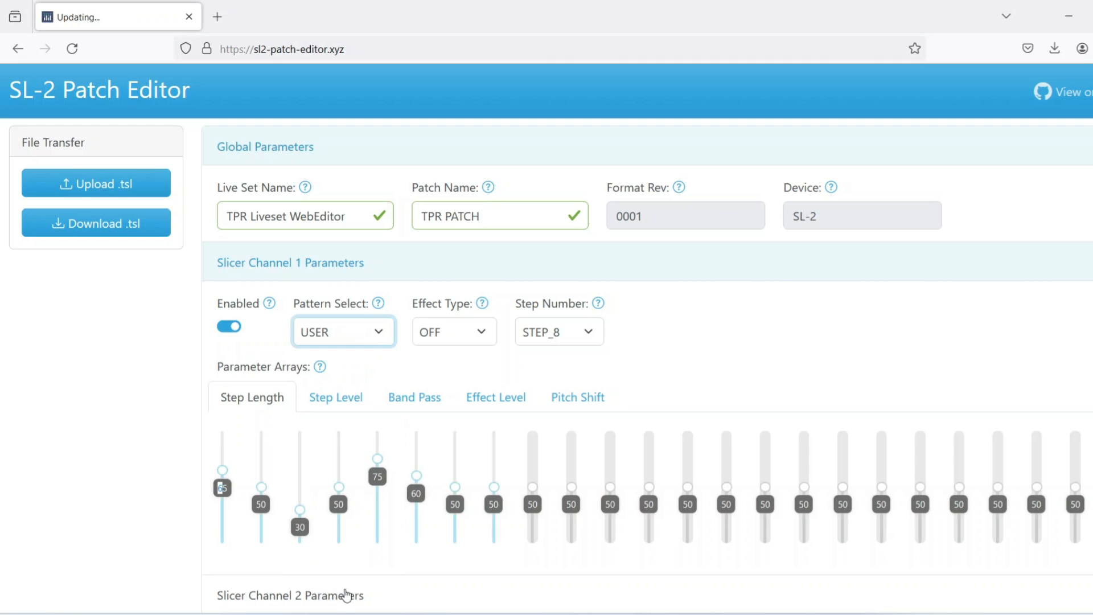
- Set the Slicer Channel 1 step lengths to 89 for step 3, 71 for step 4 and 85 for step 5
mouse_move(379, 458)
left_mouse_down()
mouse_move(378, 490)
mouse_move(378, 447)
left_mouse_up()
left_click_drag(340, 488, 339, 464)
left_click_drag(300, 509, 300, 443)
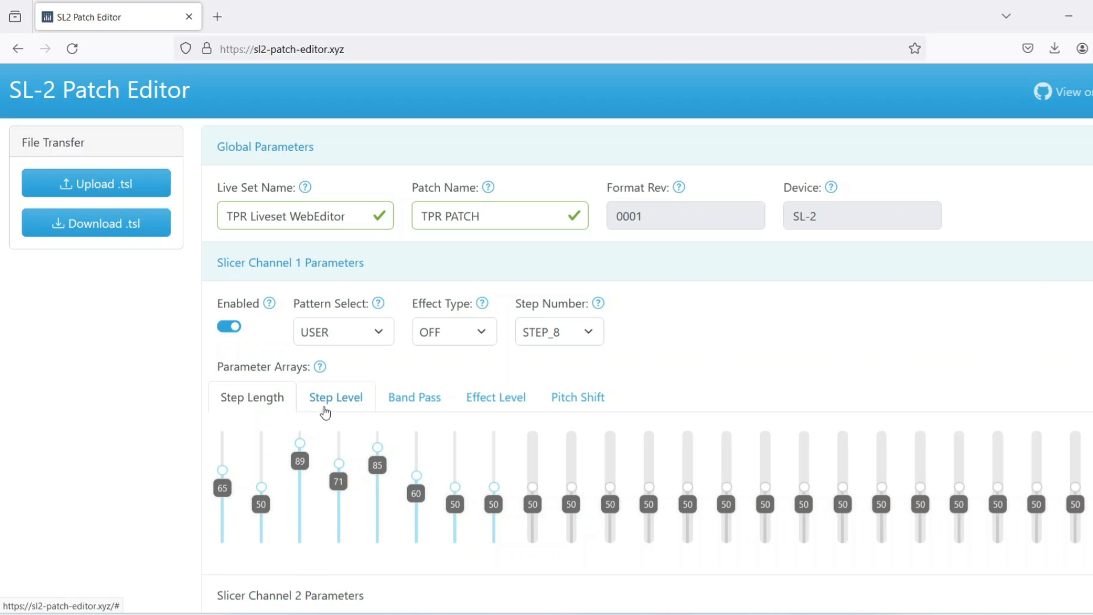
- Disable Slicer Channel 1 and enable it again
scroll(325, 412, "down", 2)
left_click(237, 251)
left_click(234, 248)
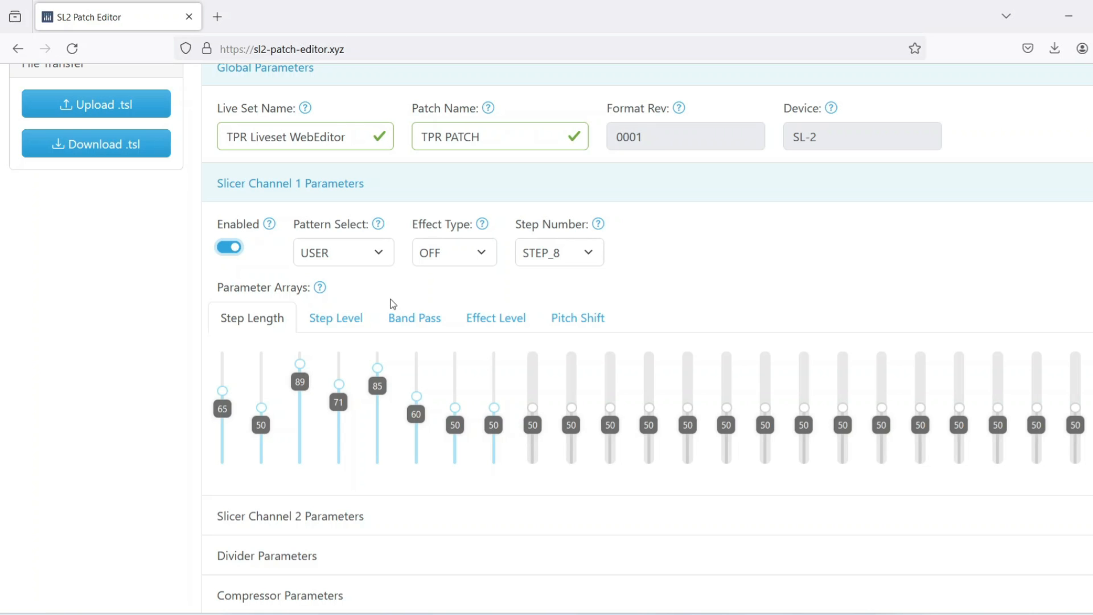
- Review Slicer Channel 1's effect type and step number options and its step level, band pass and effect level arrays
left_click(483, 261)
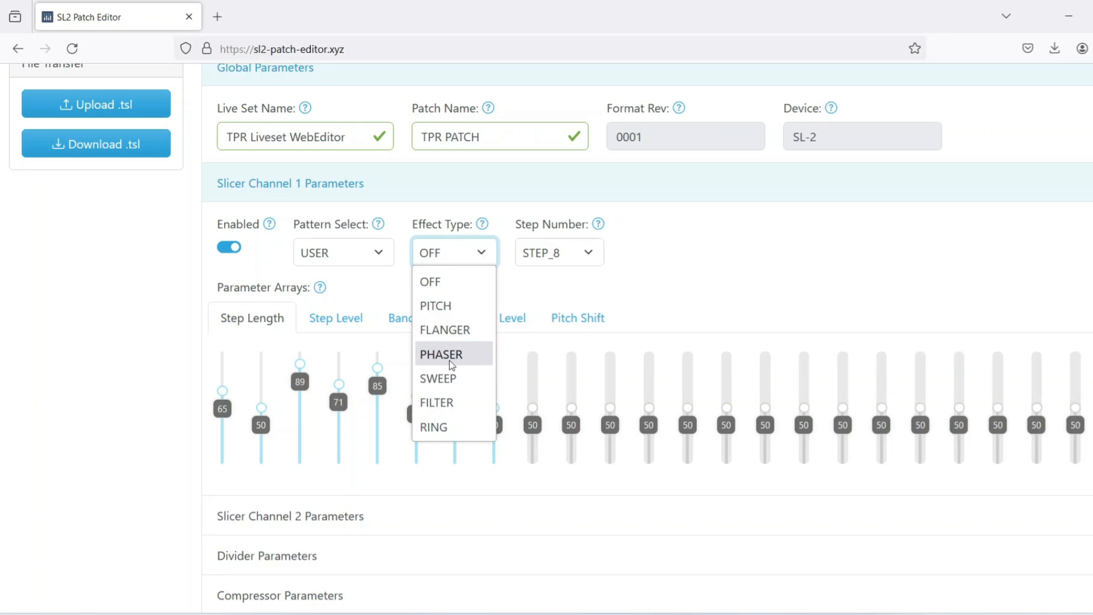
left_click(687, 255)
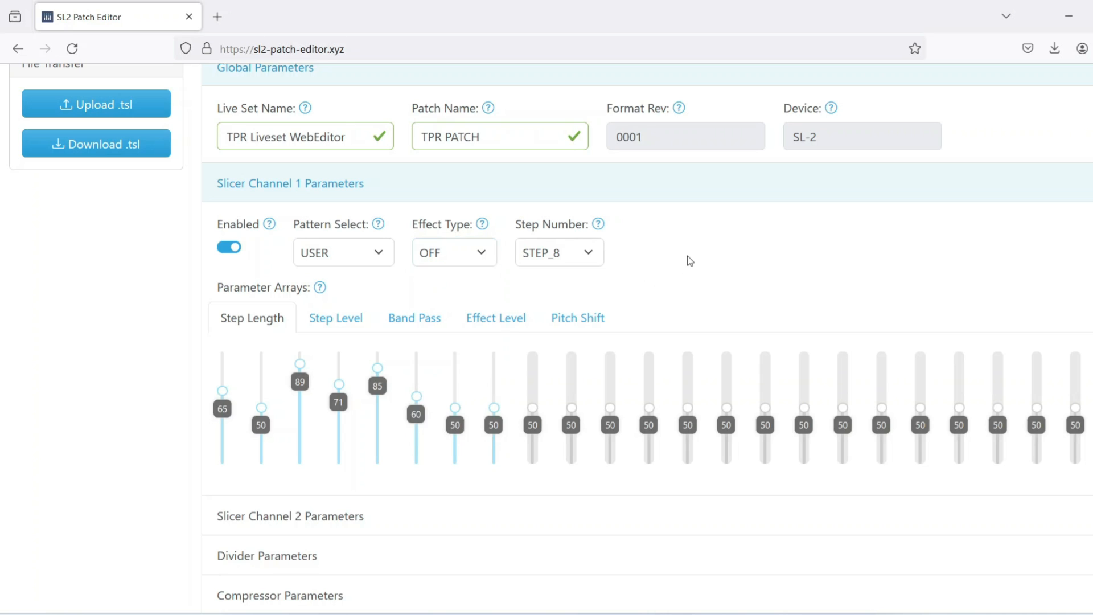
left_click(589, 253)
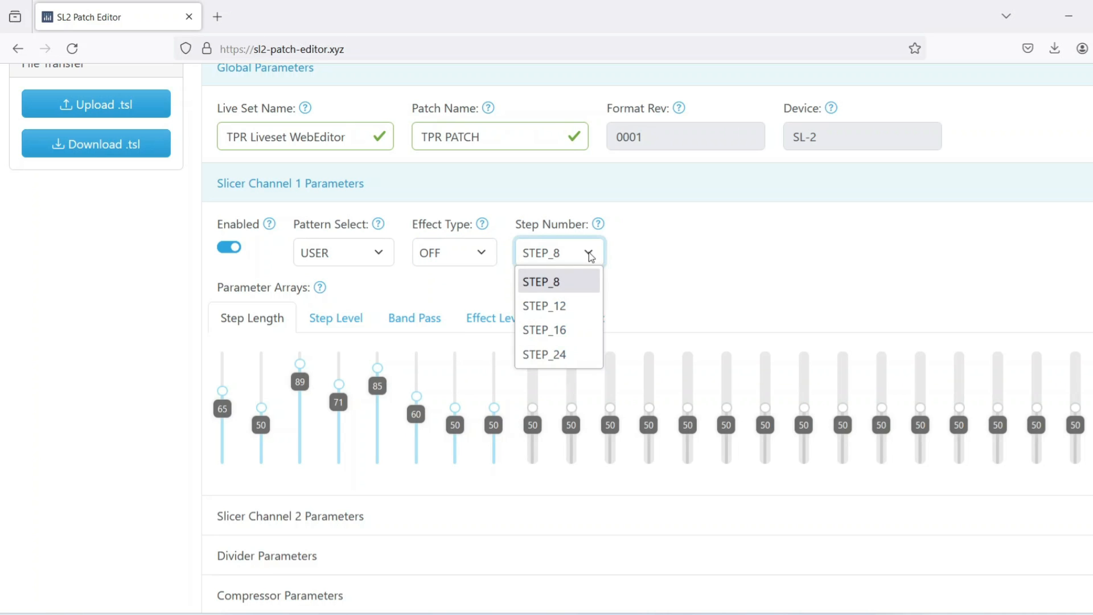
left_click(679, 248)
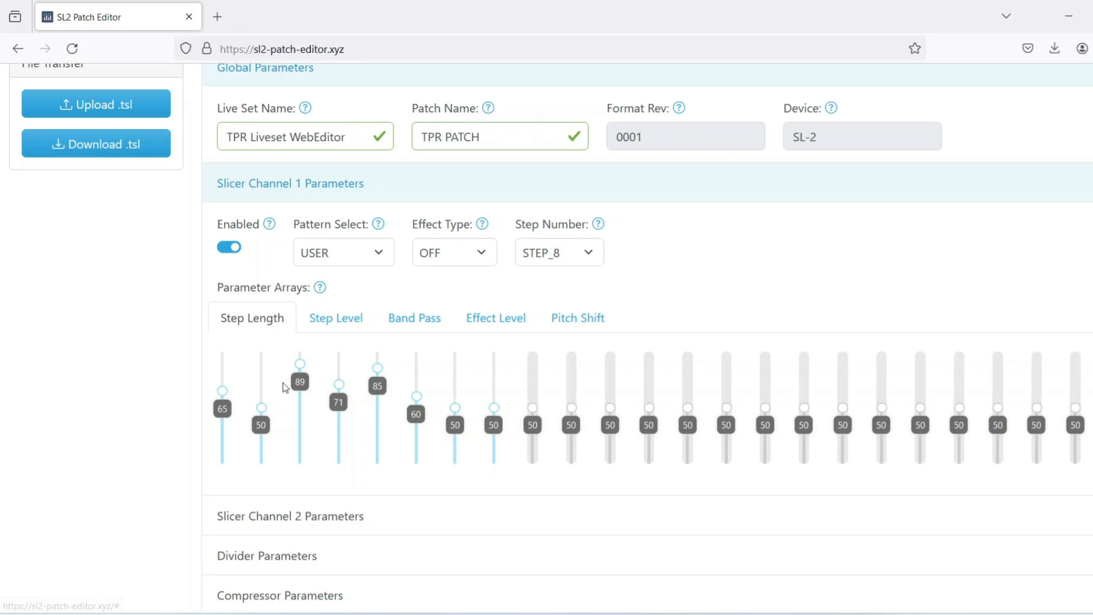
left_click(354, 319)
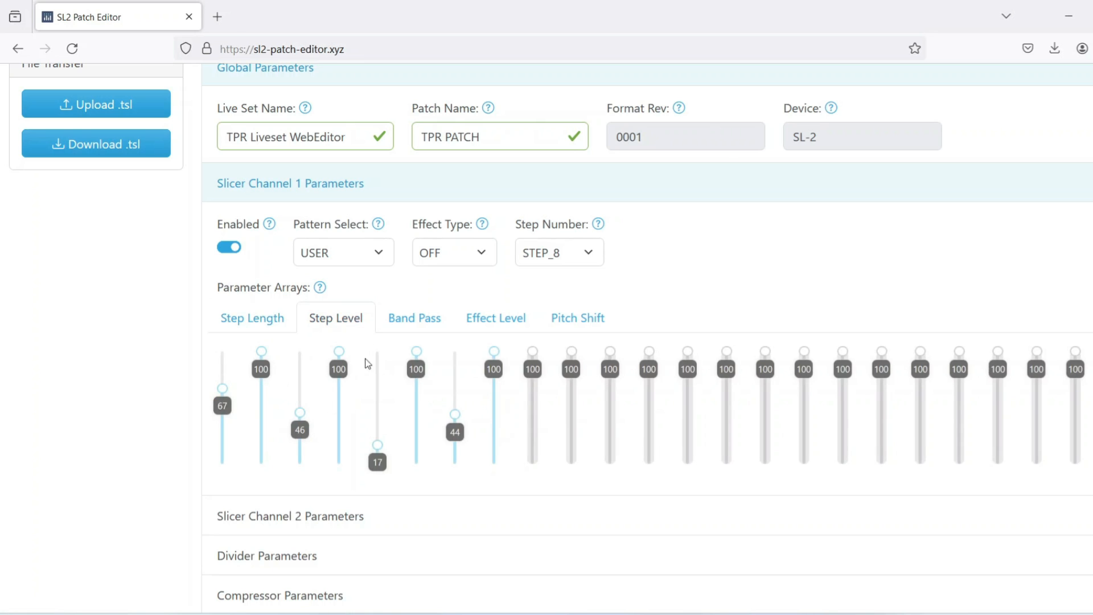
left_click(398, 319)
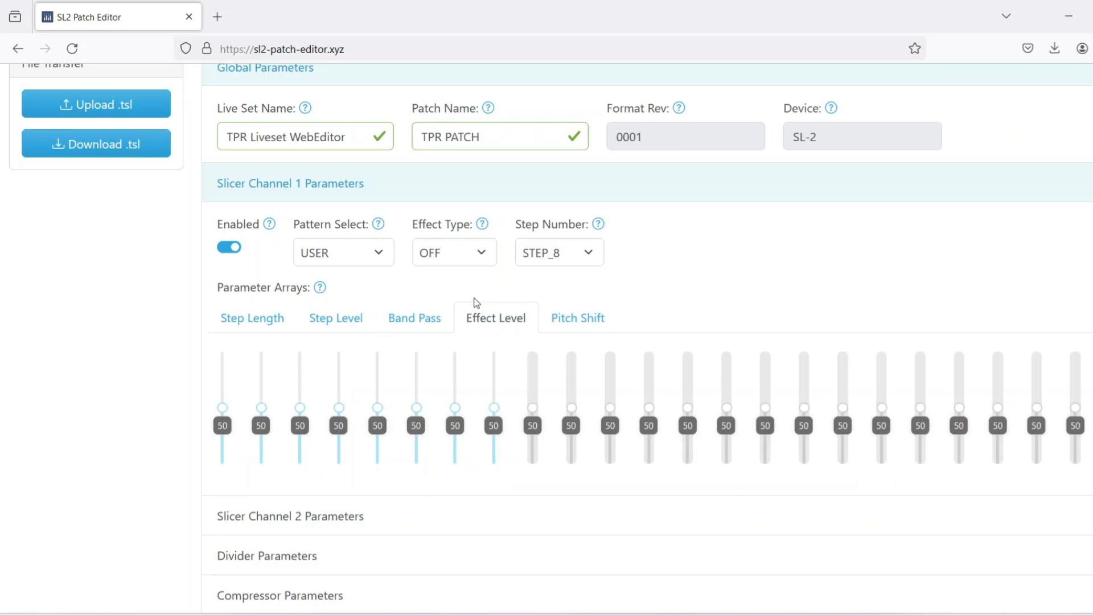
- Try the FLANGER effect type on Slicer Channel 1, change it to PITCH and show the Pitch Shift array
left_click(479, 253)
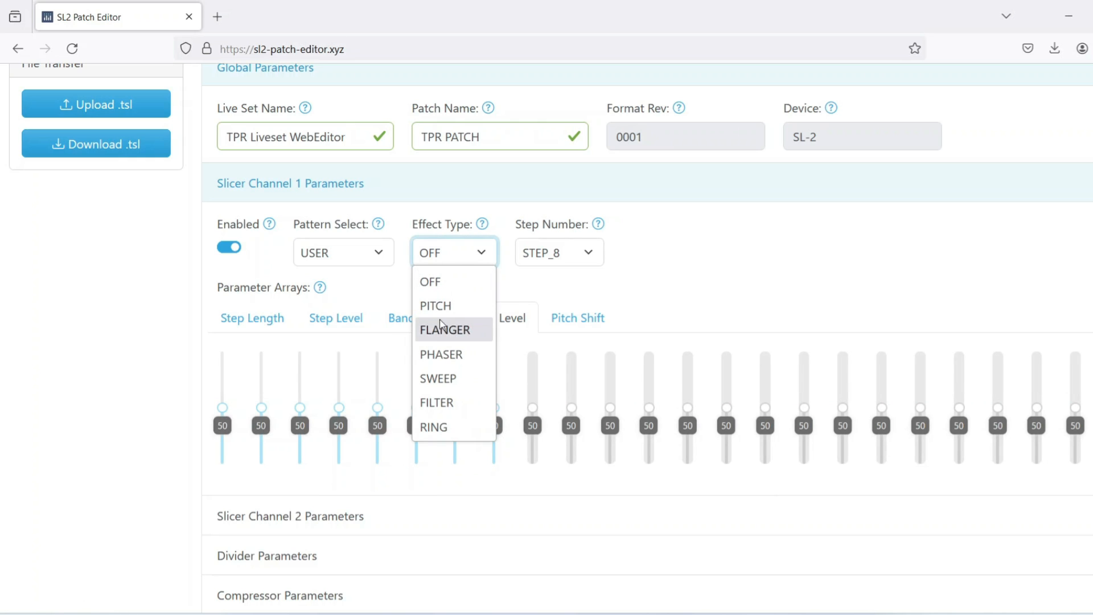
left_click(457, 336)
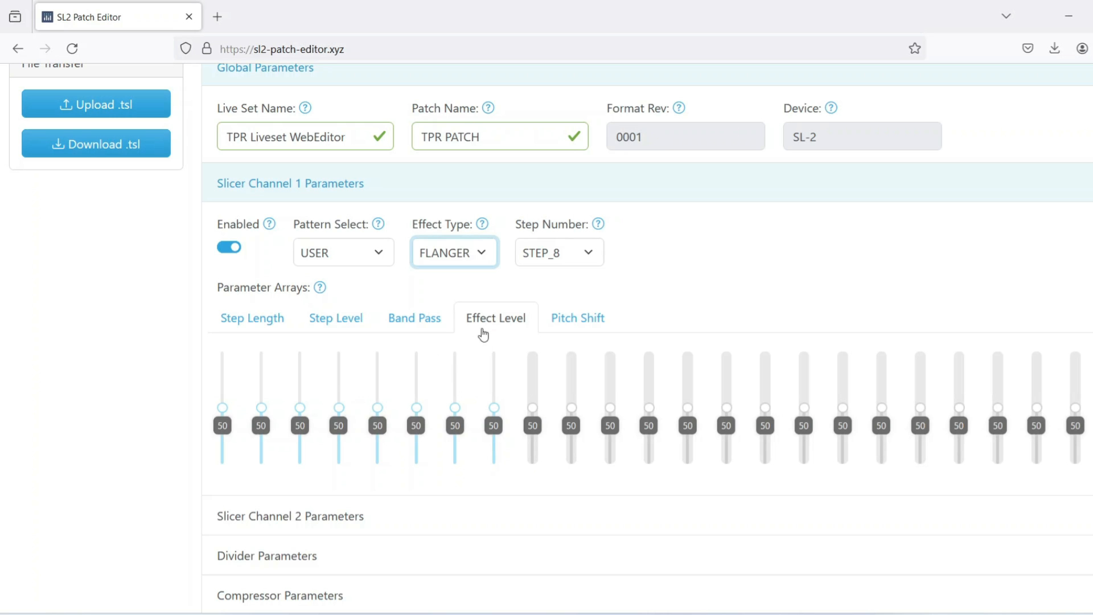
left_click(485, 252)
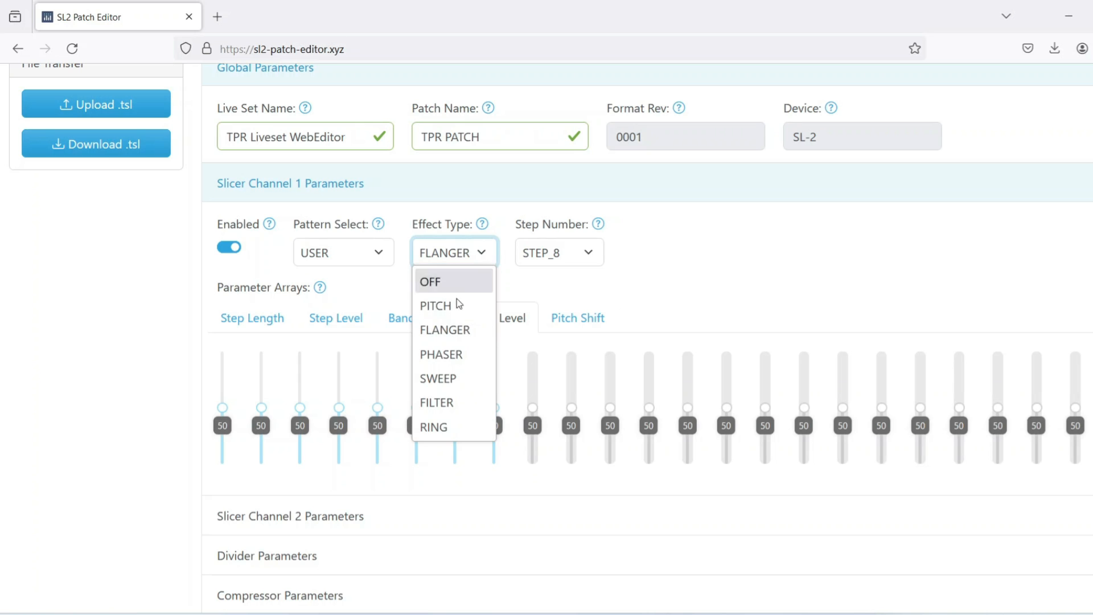
left_click(453, 310)
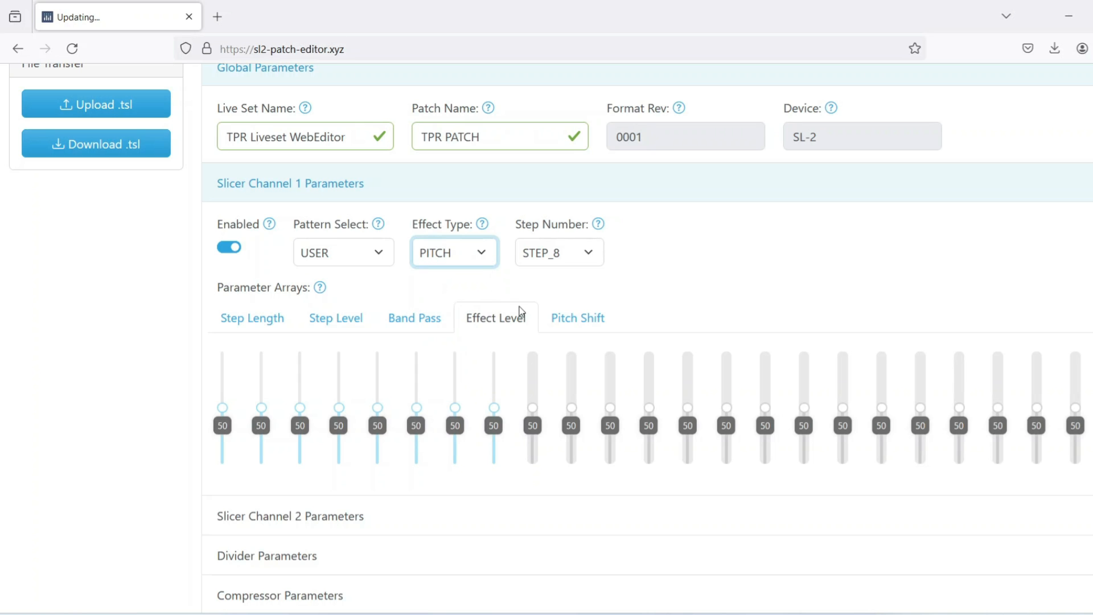
left_click(566, 317)
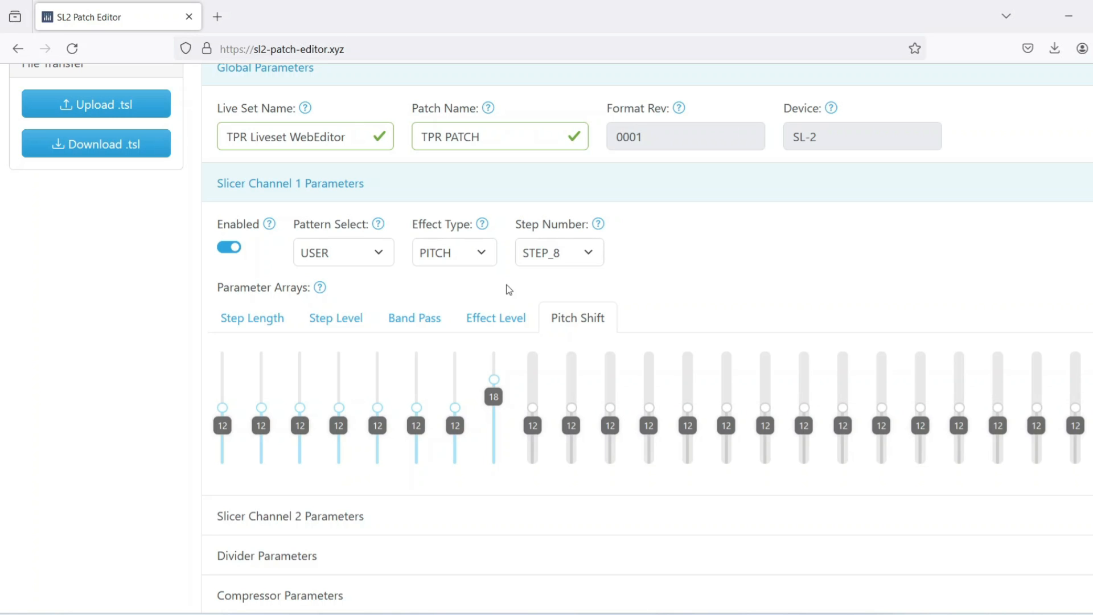
- Set the effect type of Slicer Channel 1 to OFF
left_click(481, 260)
left_click(465, 279)
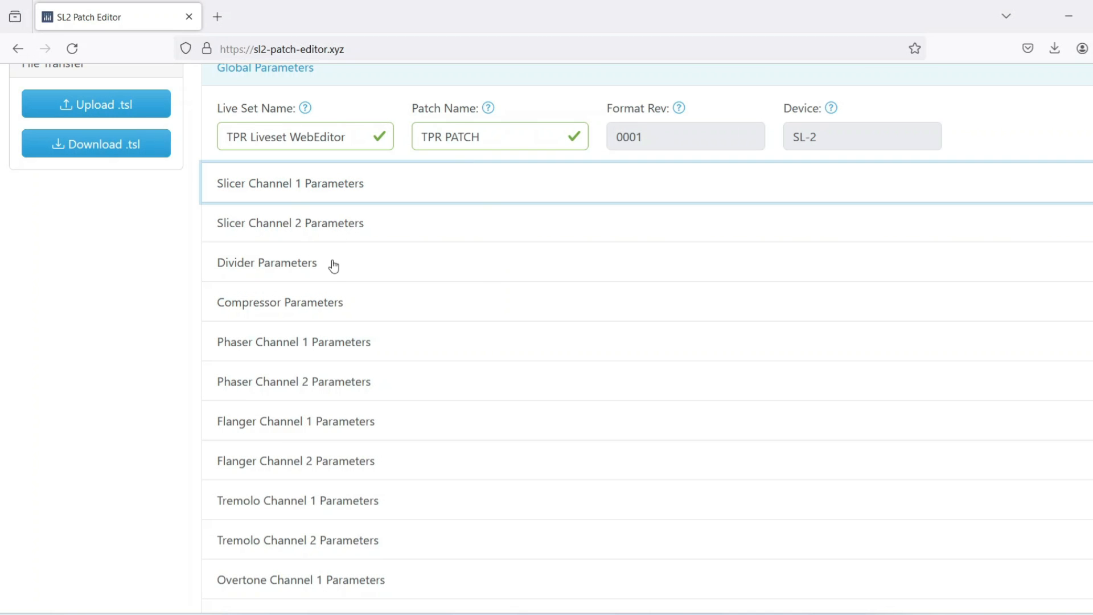
- Review the Divider, Compressor, Phaser Channel 1 and Phaser Channel 2 parameters, collapsing each section after viewing
left_click(261, 270)
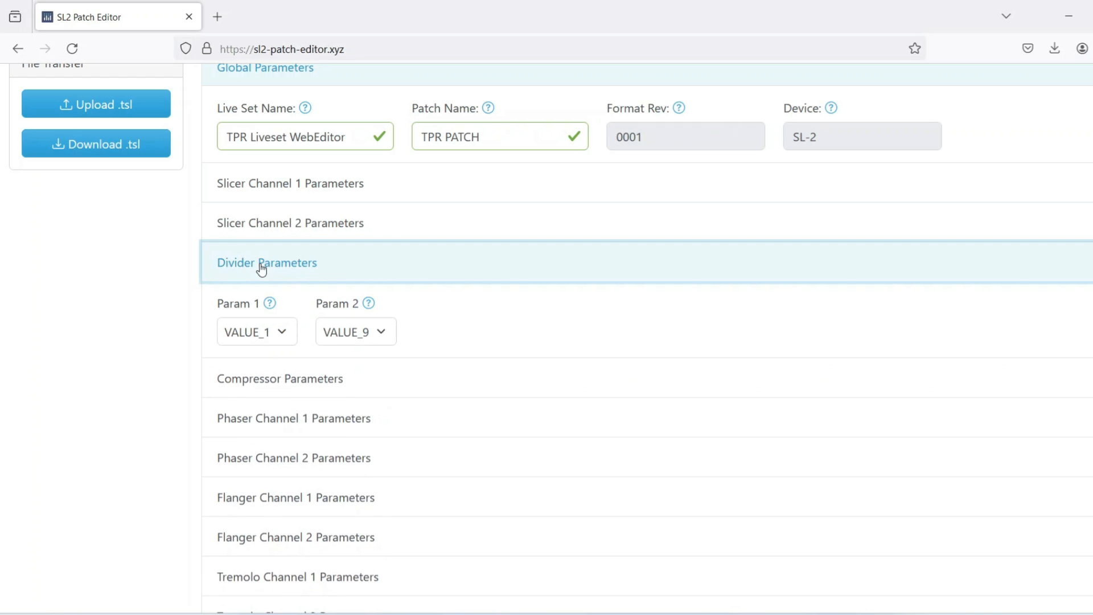
left_click(253, 379)
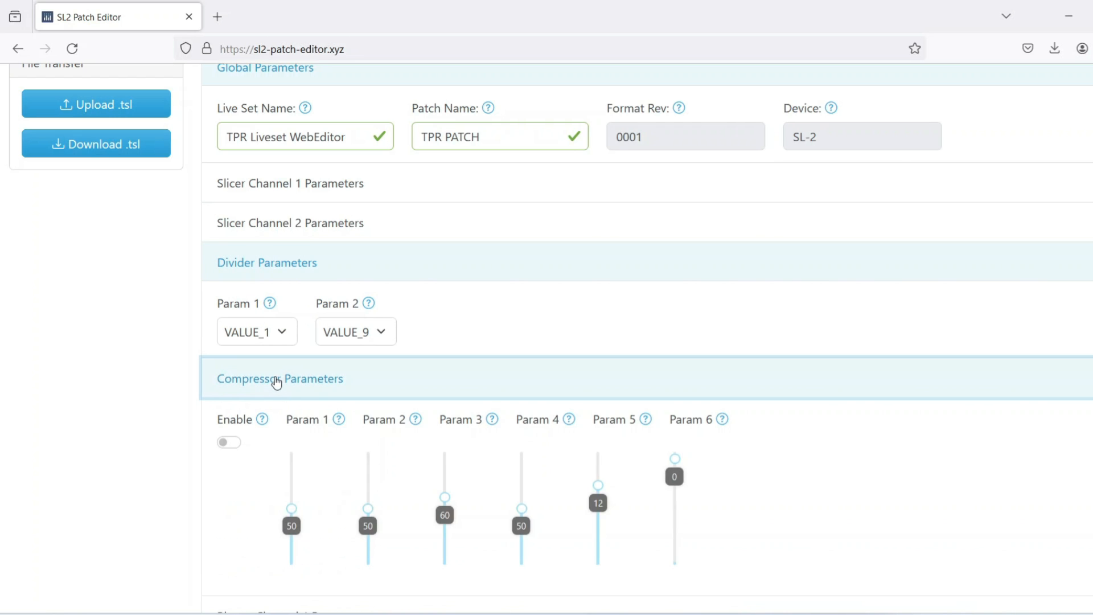
left_click(256, 262)
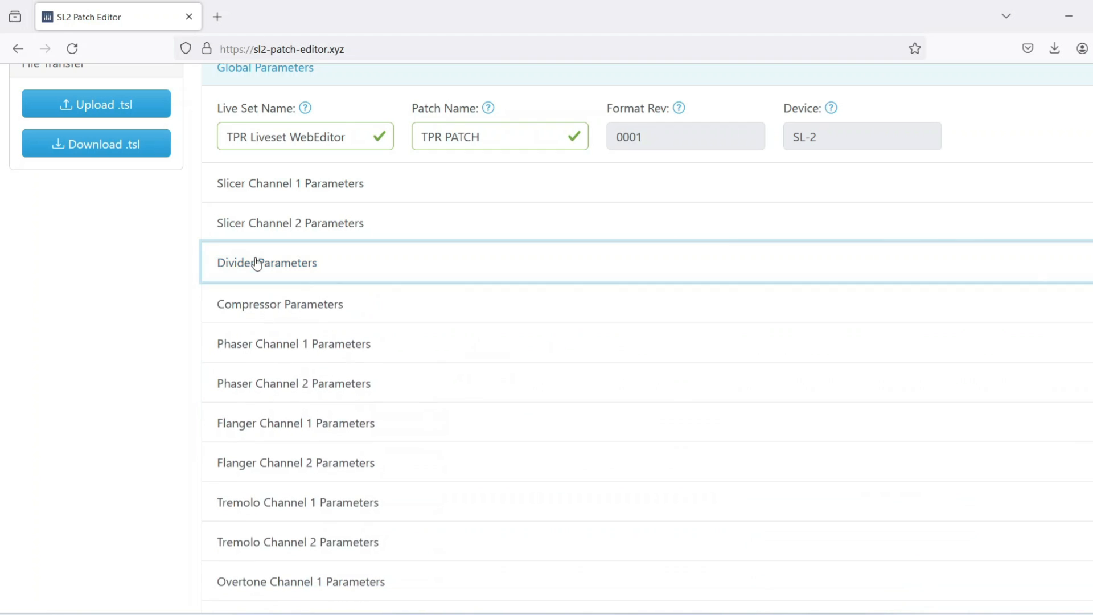
left_click(295, 342)
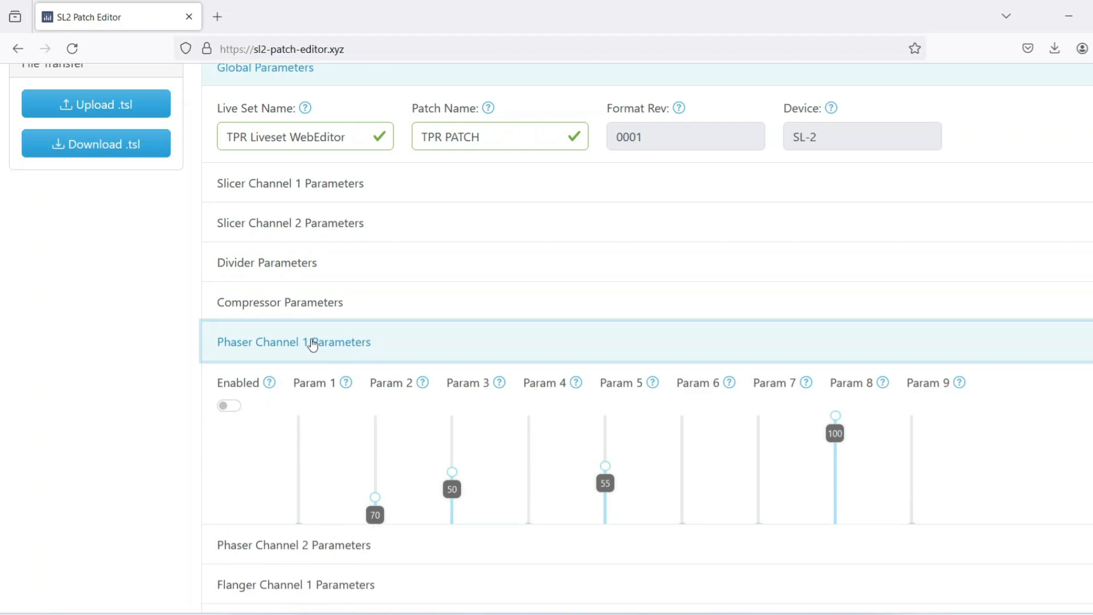
left_click(334, 349)
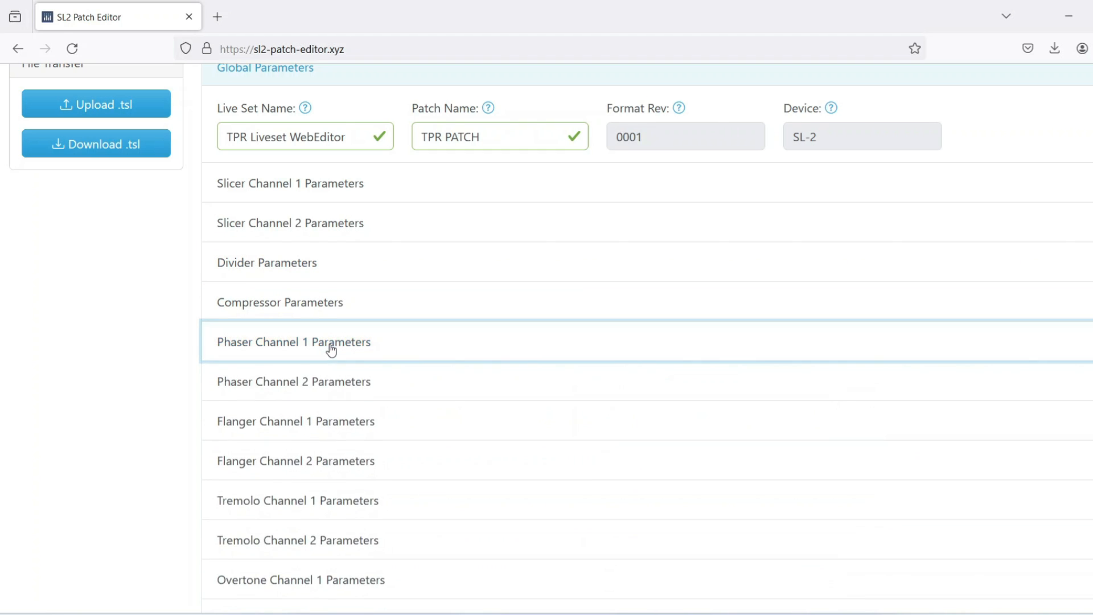
left_click(334, 382)
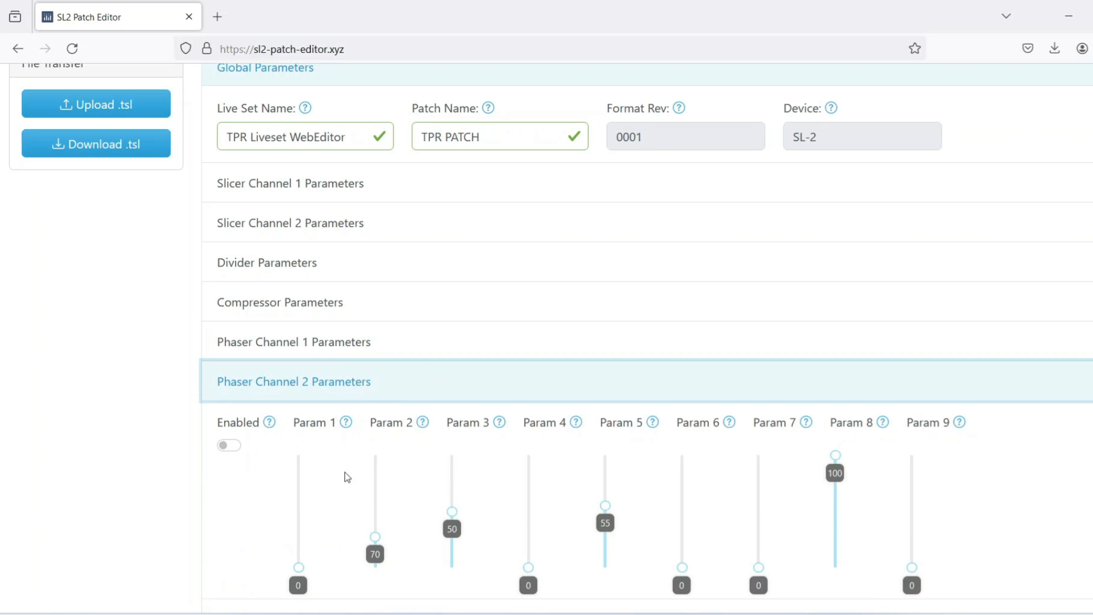
left_click(342, 385)
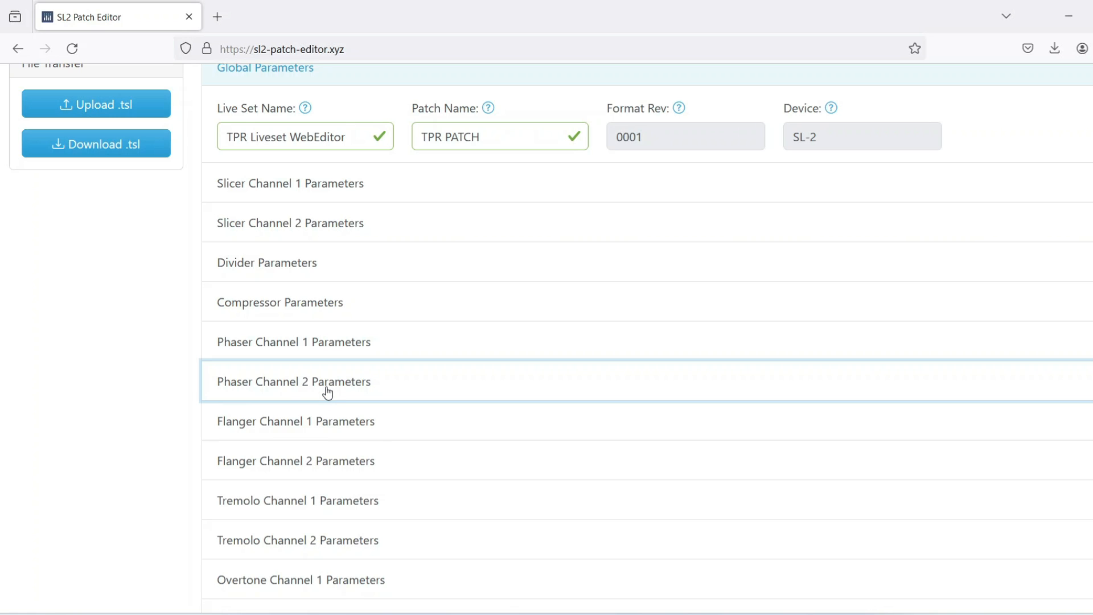
- Look up the Compressor parameters in the compressor table of the "Boss Slicer SL-2 .tsl files decoded" document
left_click(273, 307)
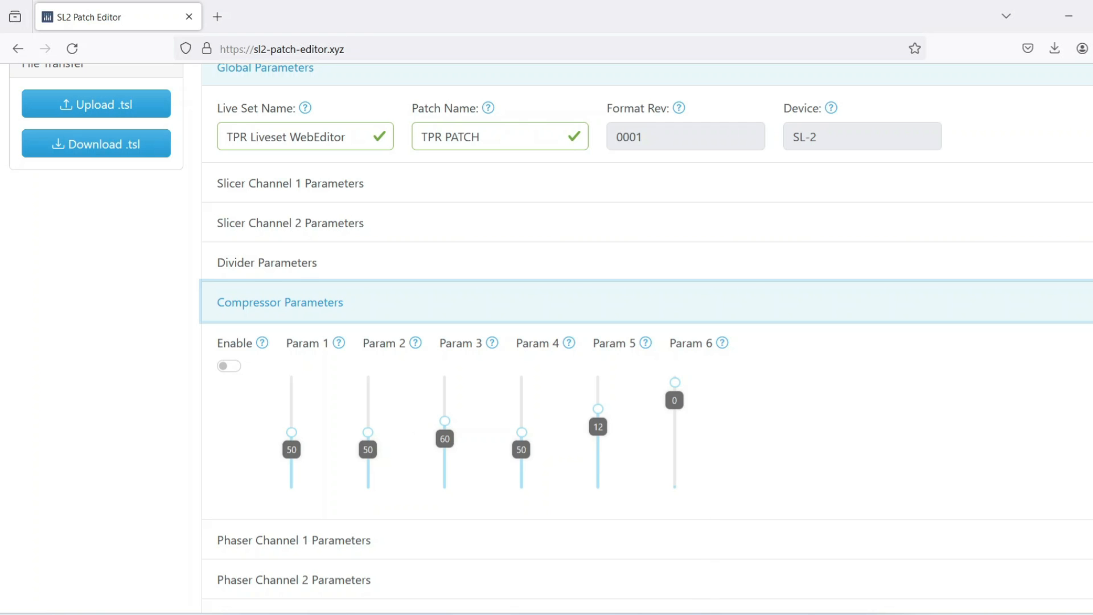
mouse_move(677, 611)
left_click(638, 566)
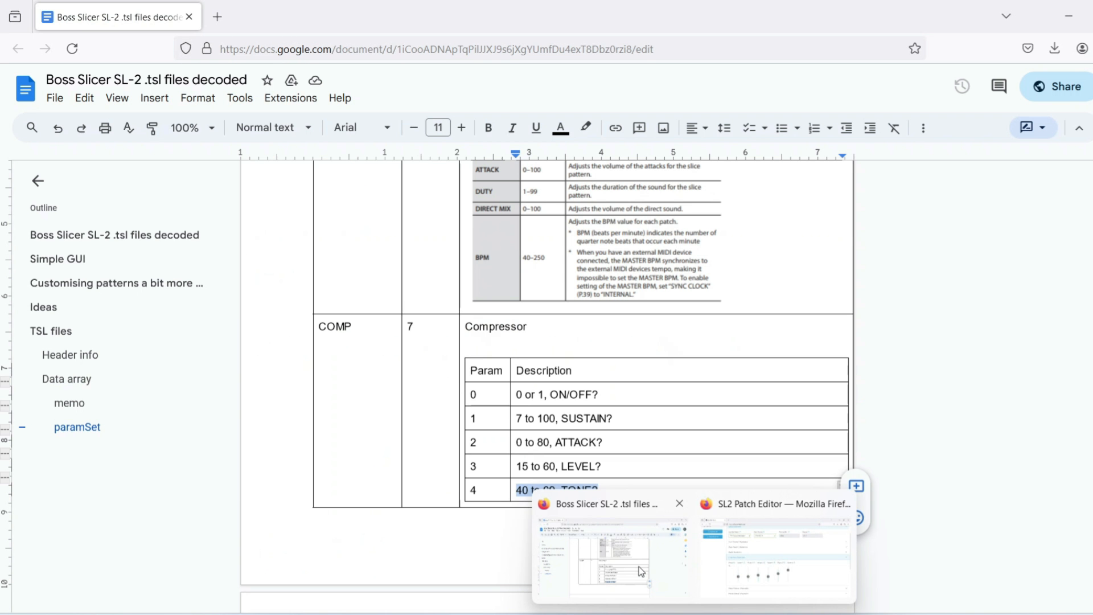
scroll(483, 375, "down", 2)
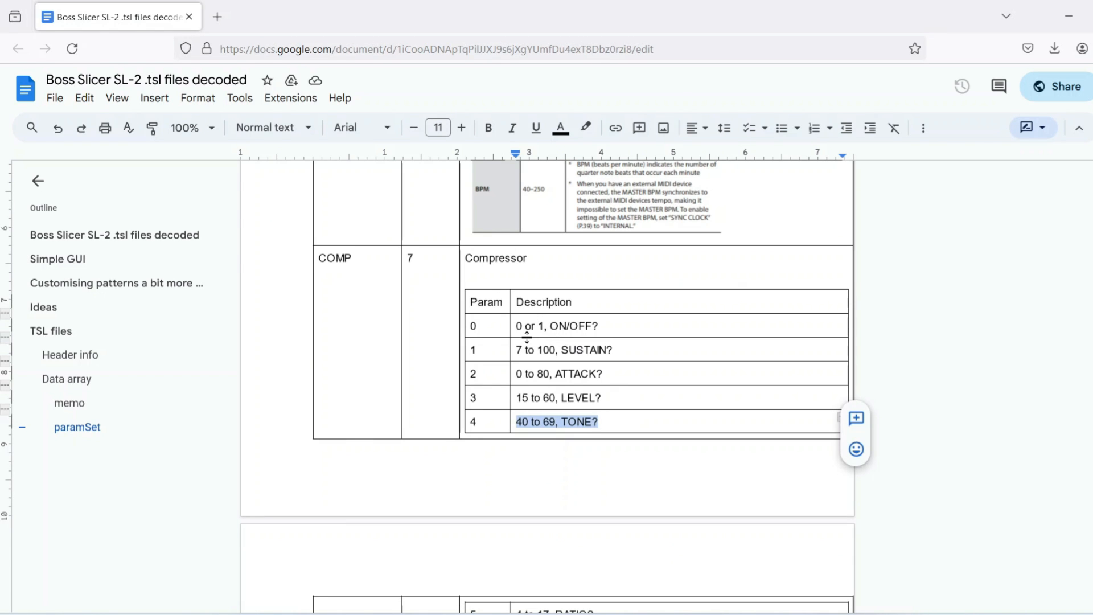
key("alt+Tab")
- Enable the compressor, check its parameters against the decoded document's compressor table, and disable it again
left_click(230, 366)
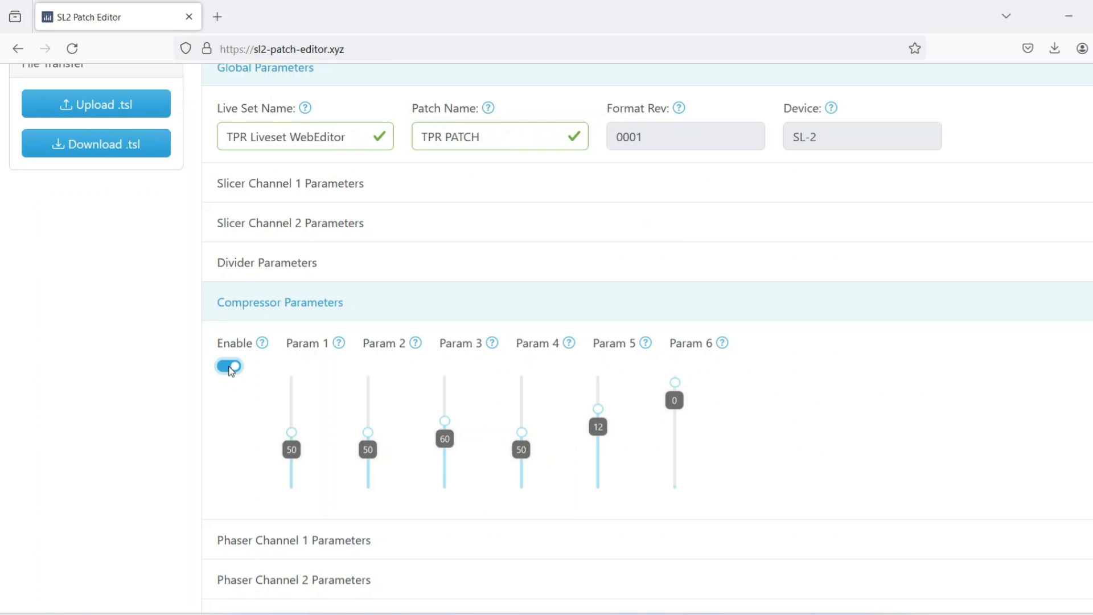
key("alt+Tab")
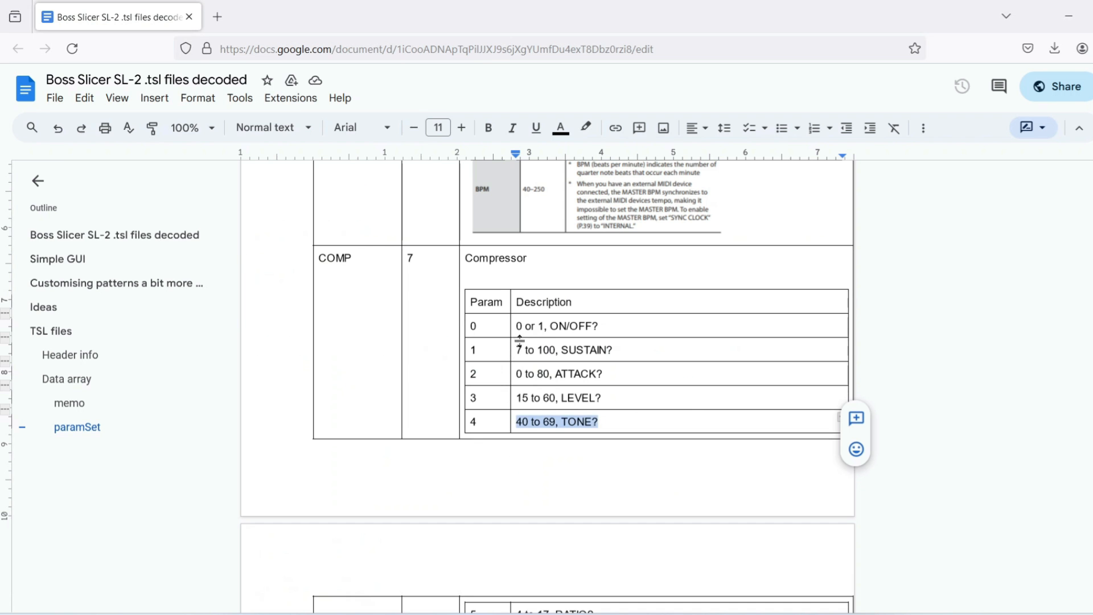
scroll(520, 340, "down", 2)
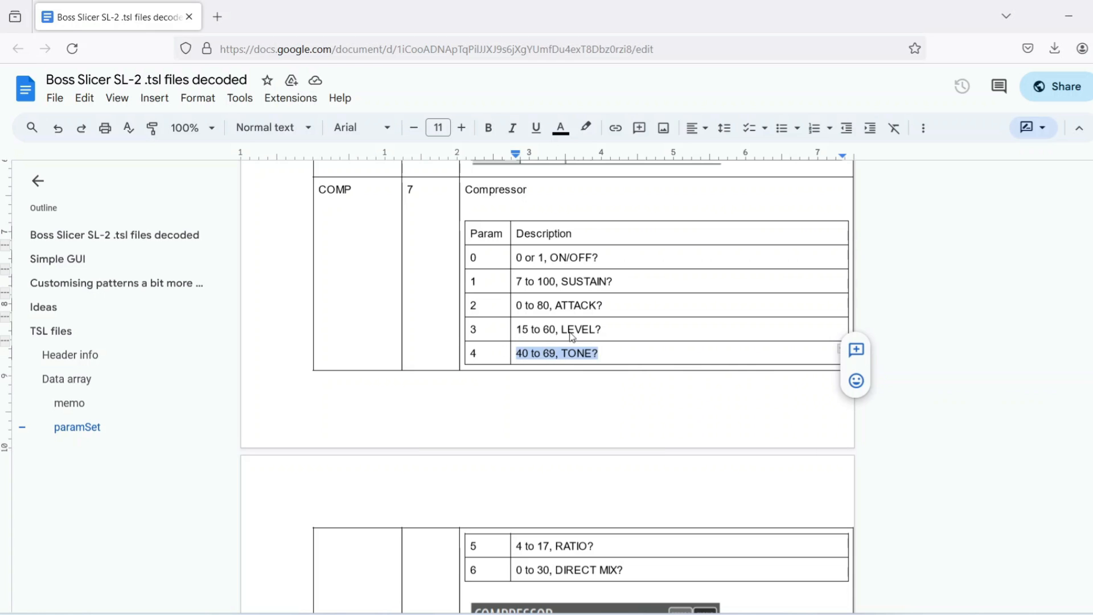
left_click(569, 305)
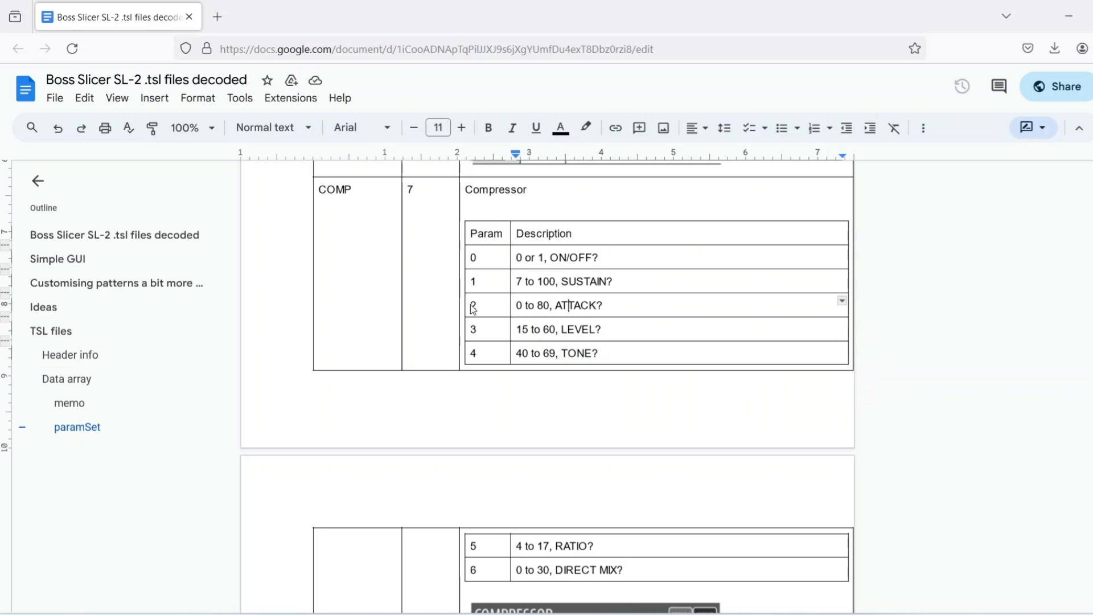
key("alt+Tab")
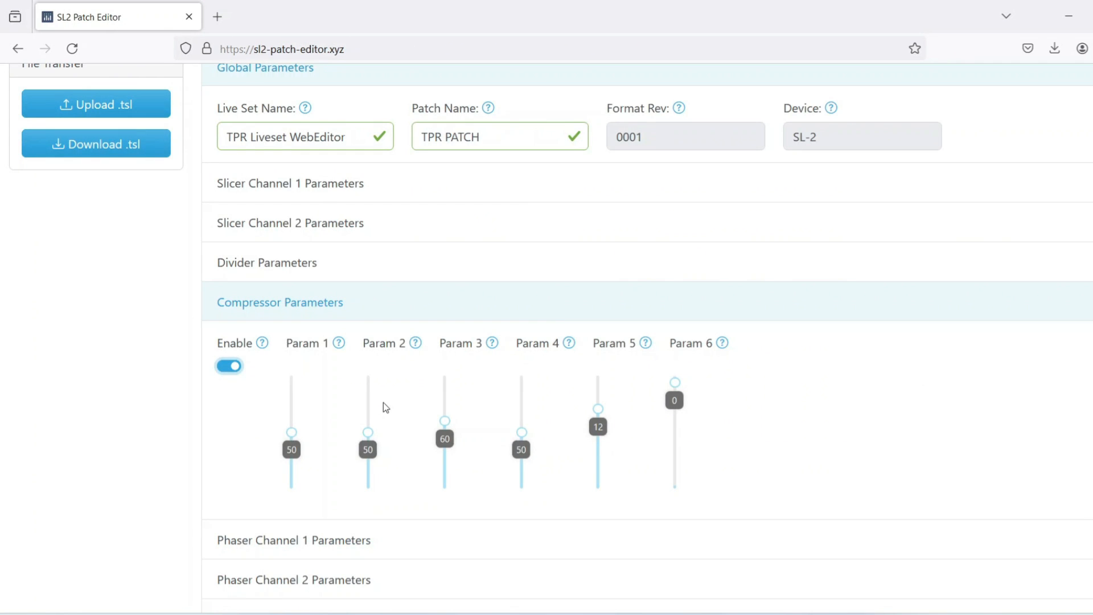
key("alt+Tab")
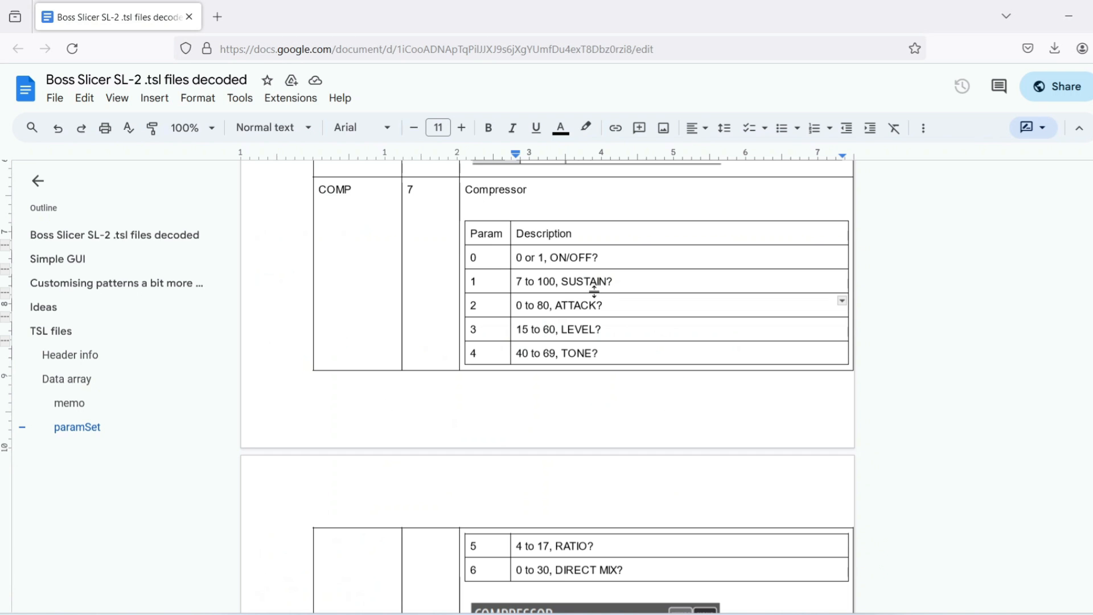
key("alt+Tab")
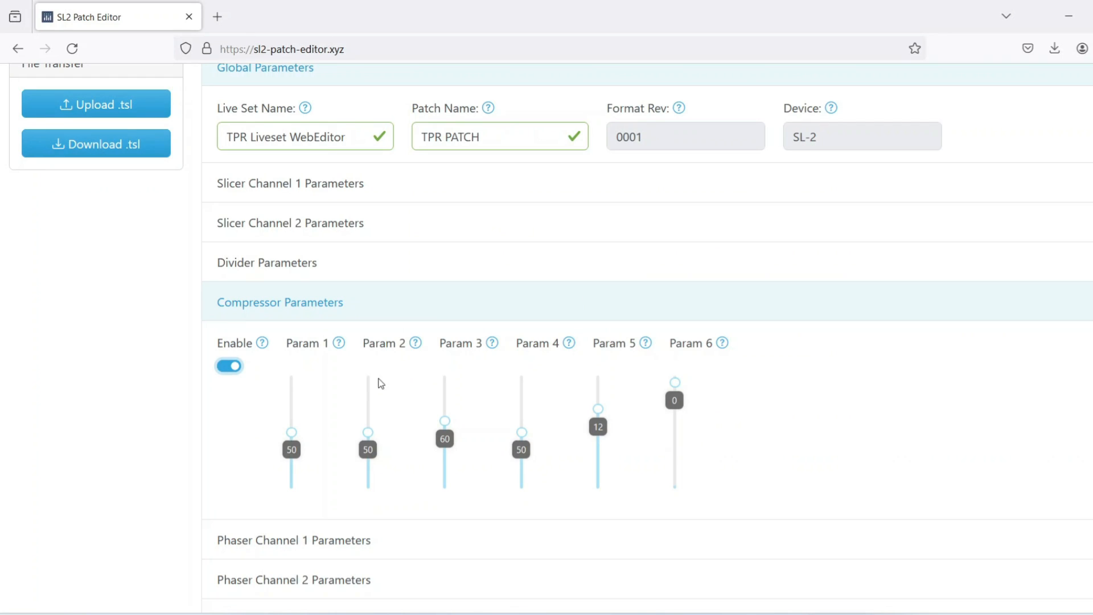
left_click(235, 367)
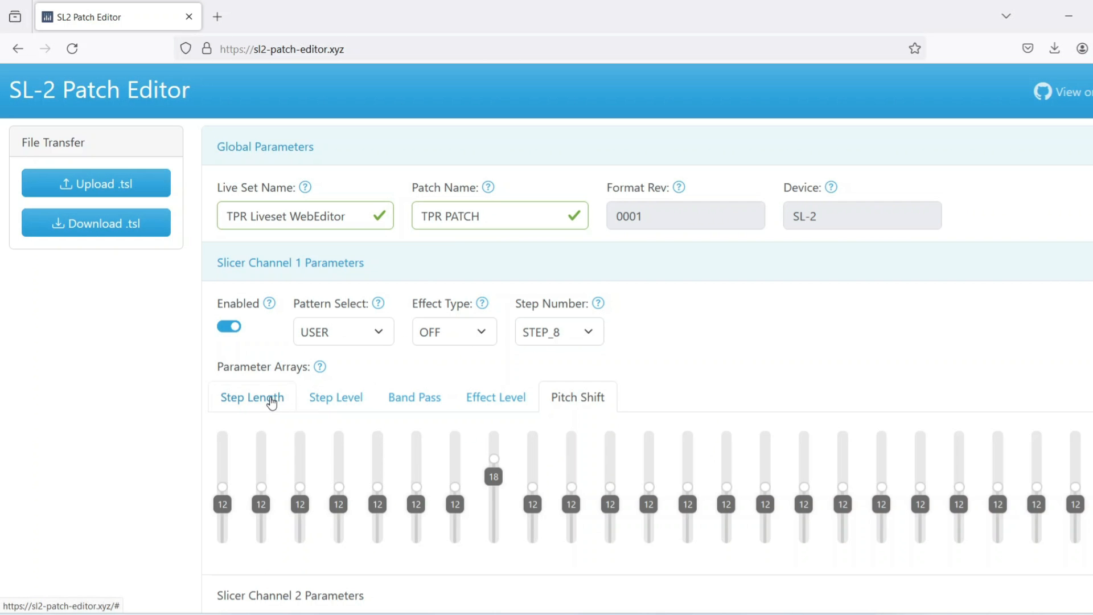
- Set the Slicer Channel 1 step lengths to 76 for step 3 and 100 for step 2, and download the .tsl file
left_click(268, 397)
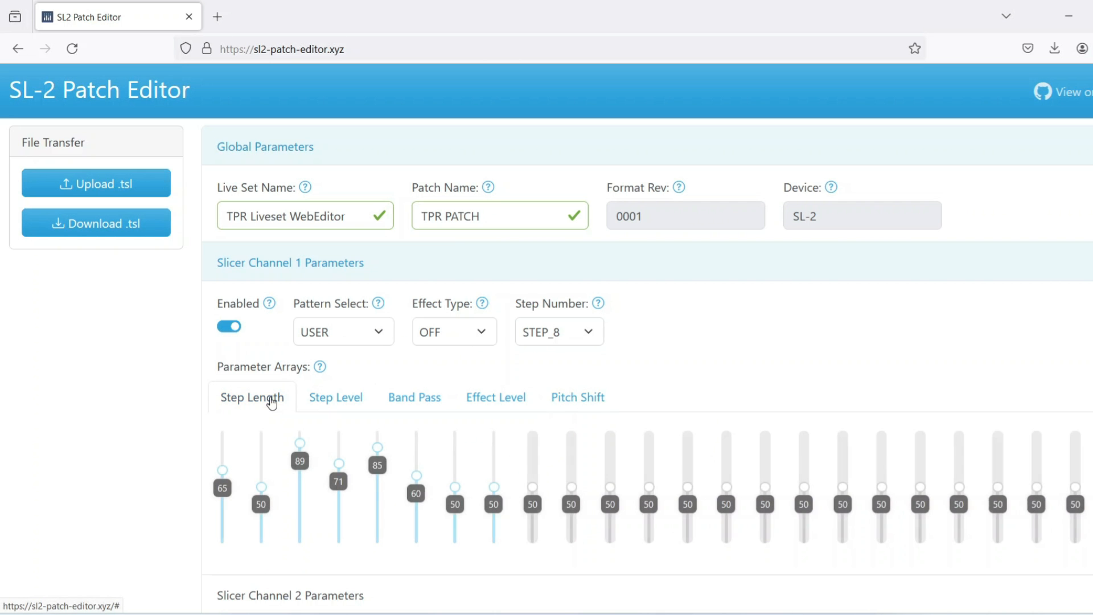
left_click_drag(304, 449, 301, 458)
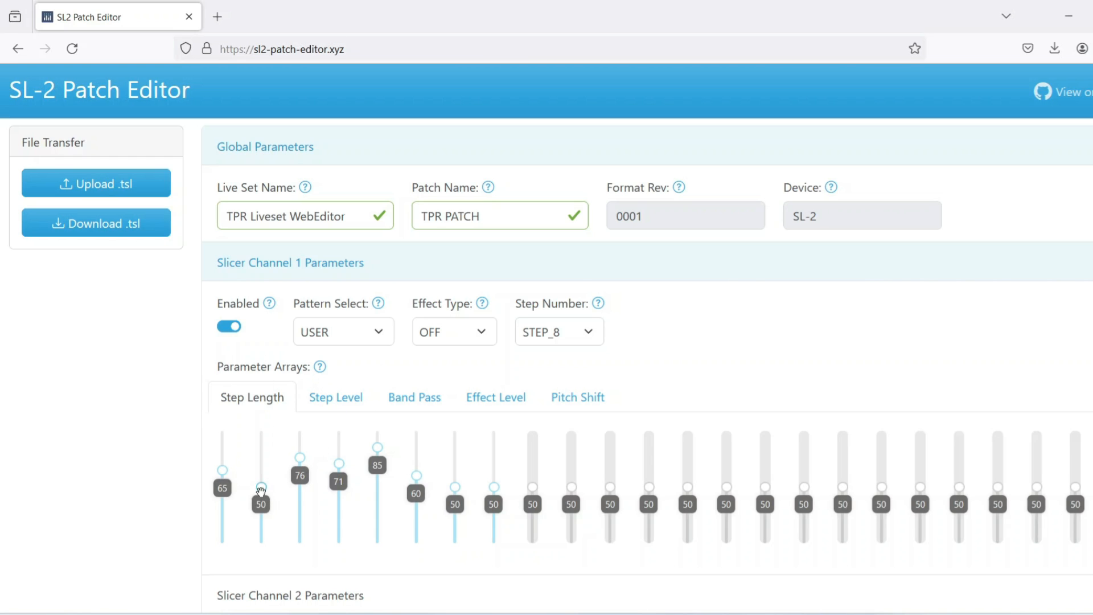
left_click_drag(261, 491, 256, 415)
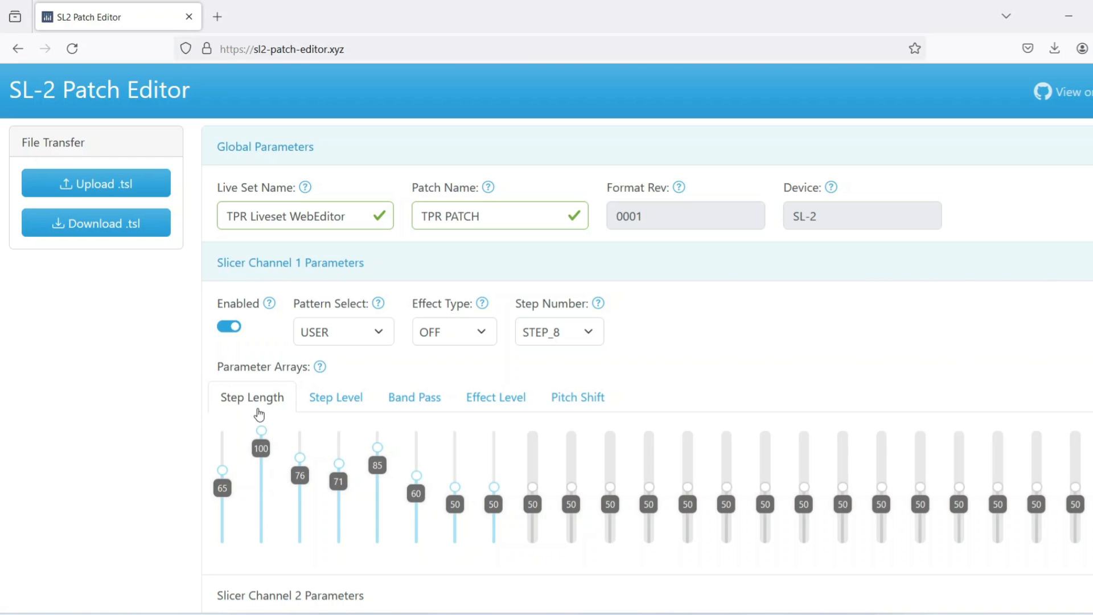
left_click(135, 223)
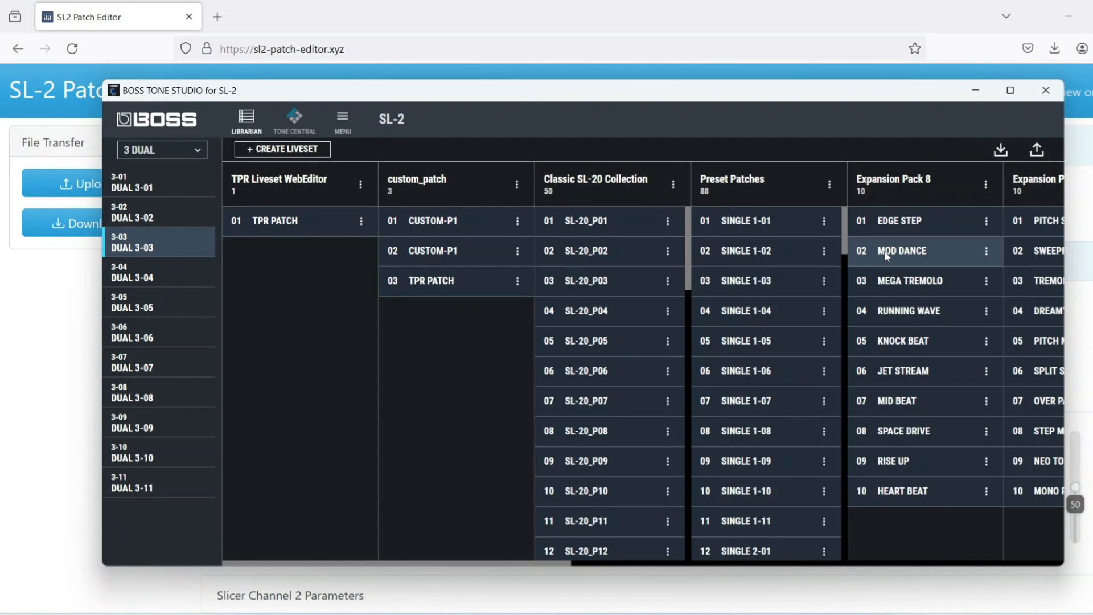
- Import custom_patch(5).tsl from the Sl-2 Patterns folder into BOSS Tone Studio and copy its TPR PATCH to the end of the custom_patch liveset
left_click(1003, 153)
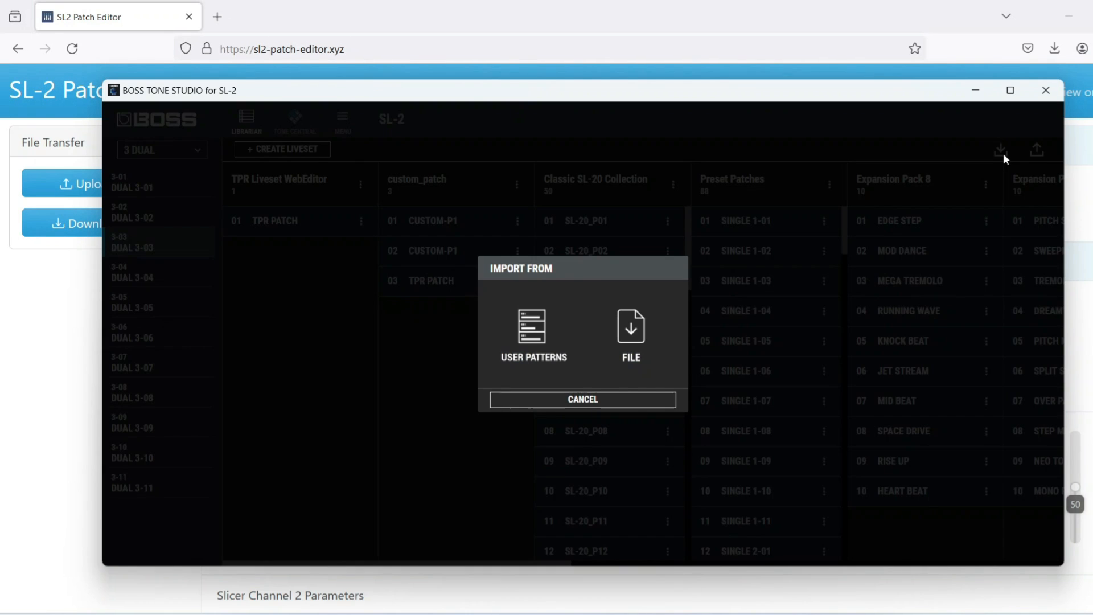
left_click(624, 334)
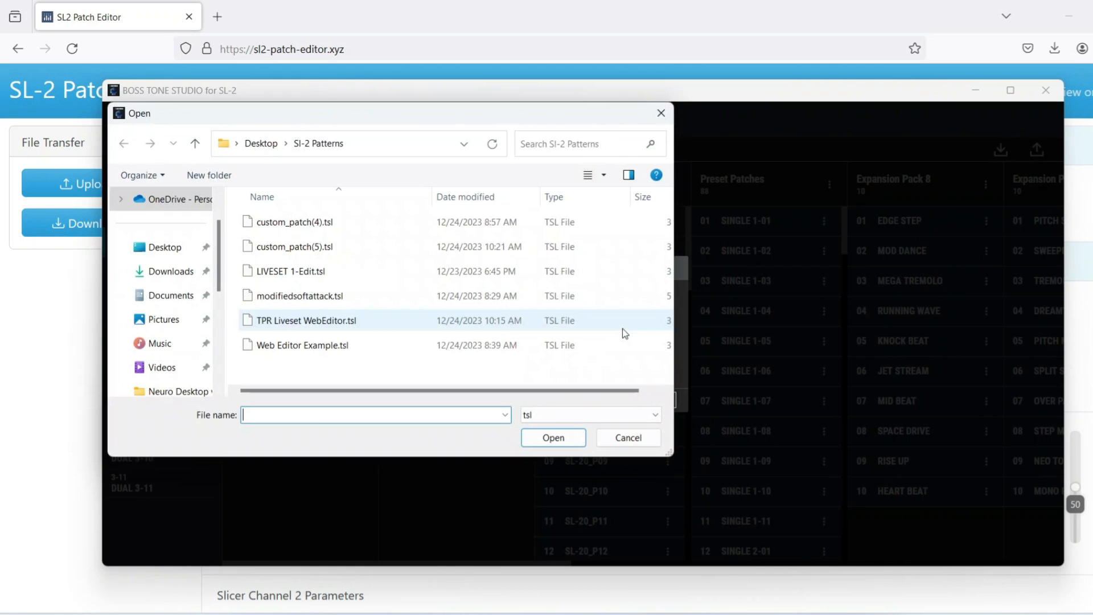
double_click(337, 247)
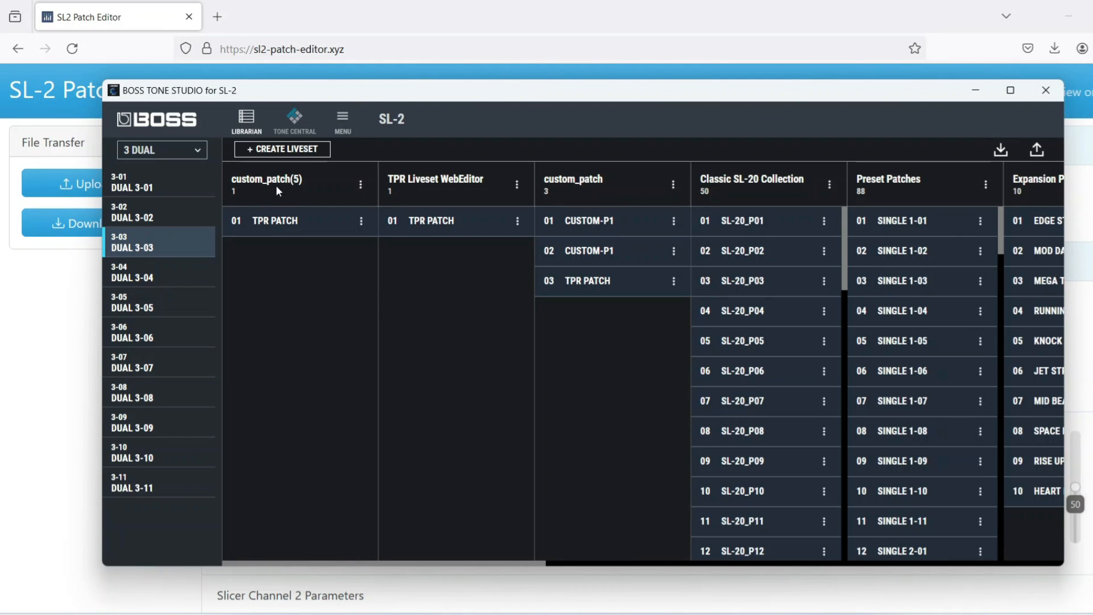
left_click(279, 222)
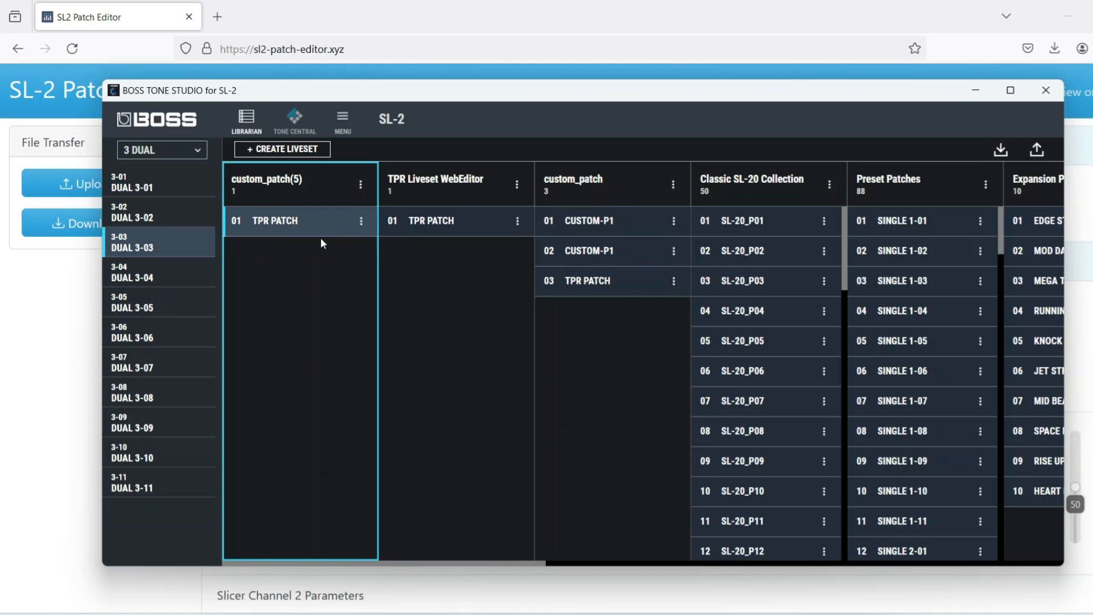
left_click_drag(275, 225, 613, 335)
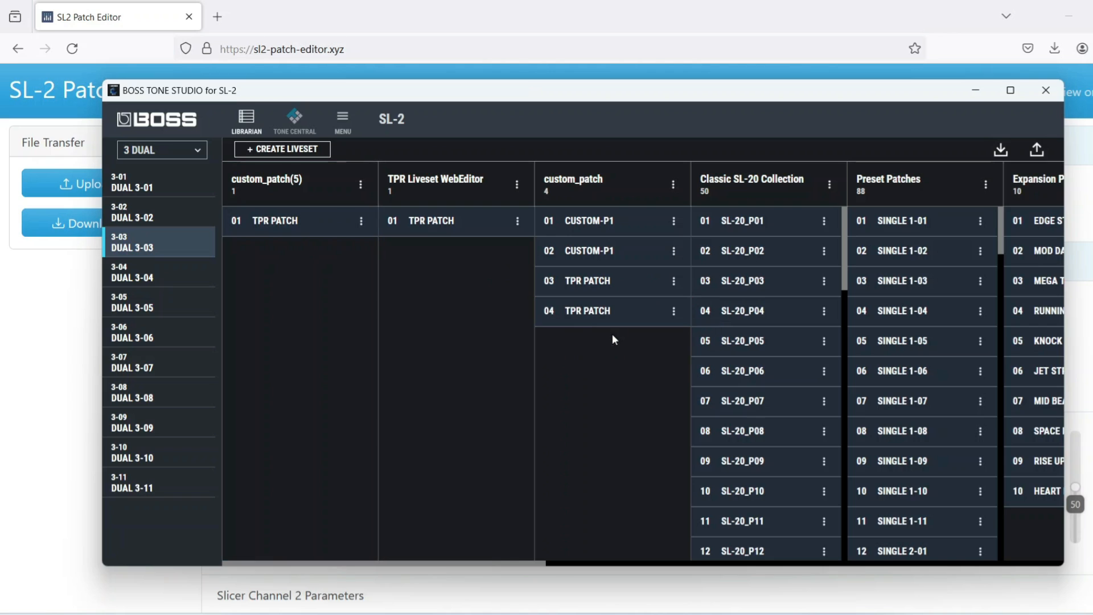
- Delete the custom_patch(5) and TPR Liveset WebEditor livesets from the librarian
left_click(359, 187)
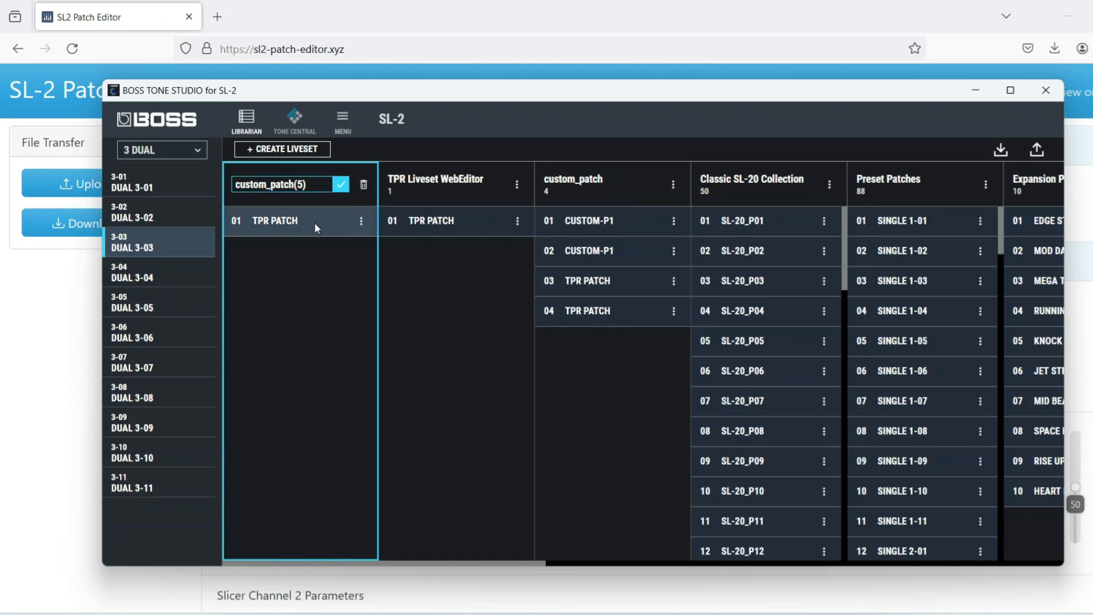
left_click(363, 185)
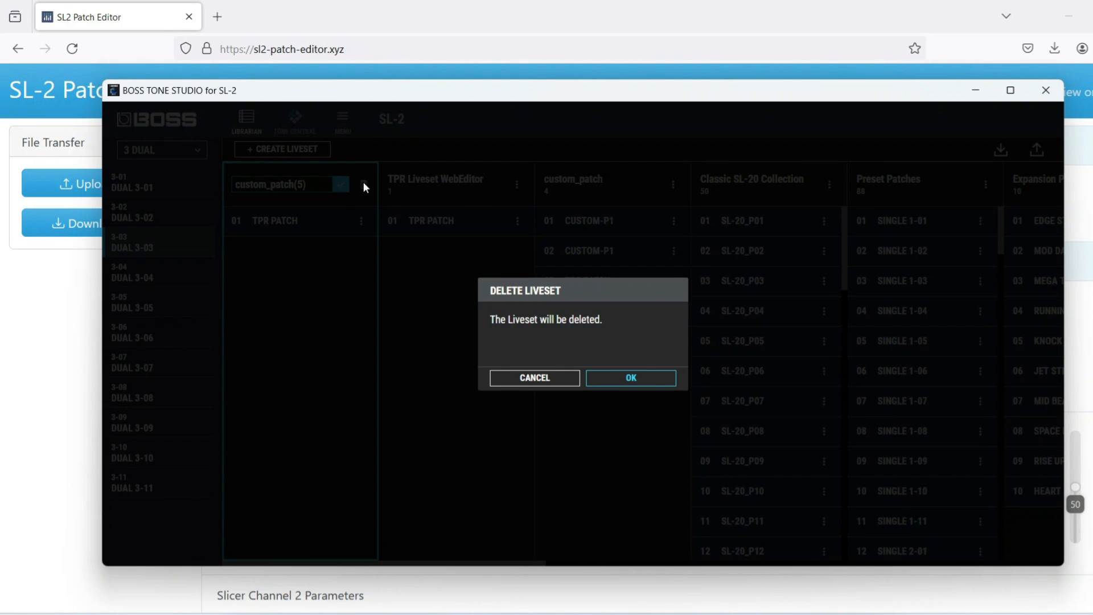
left_click(623, 378)
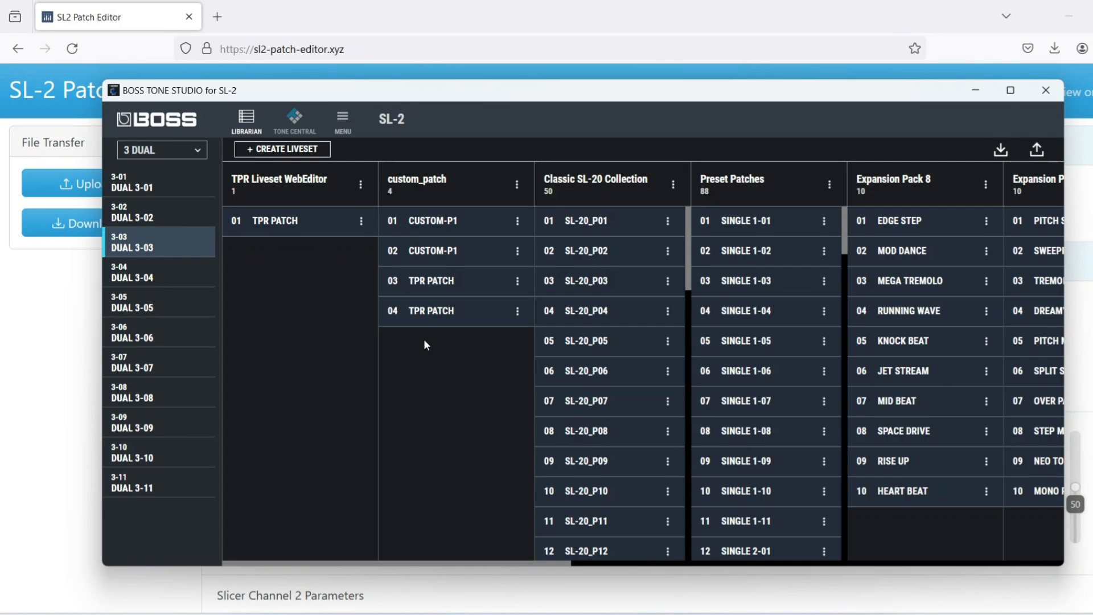
left_click(360, 184)
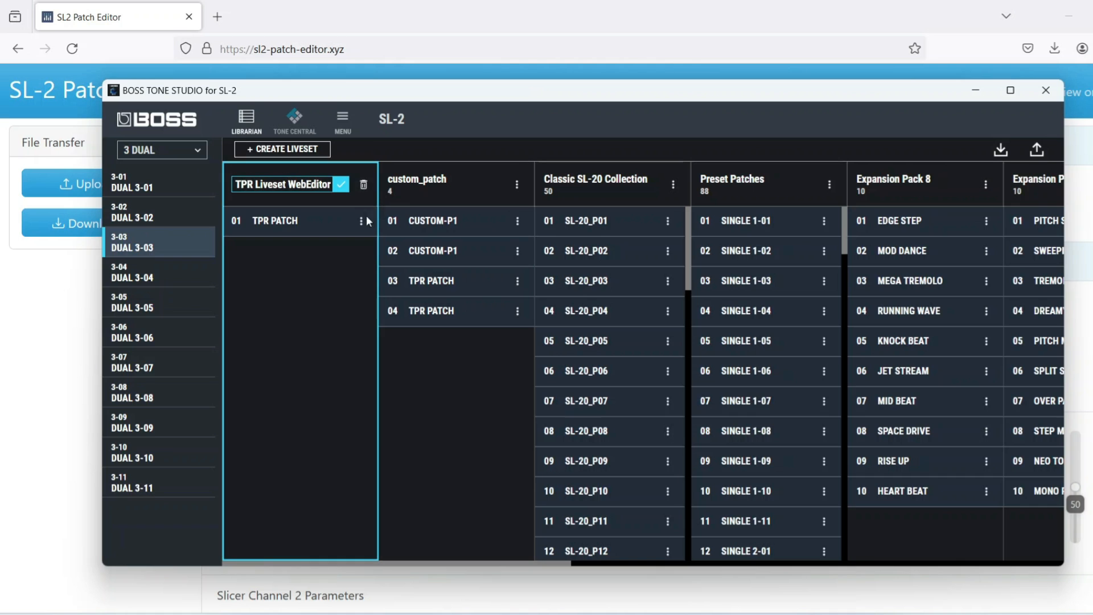
left_click(363, 185)
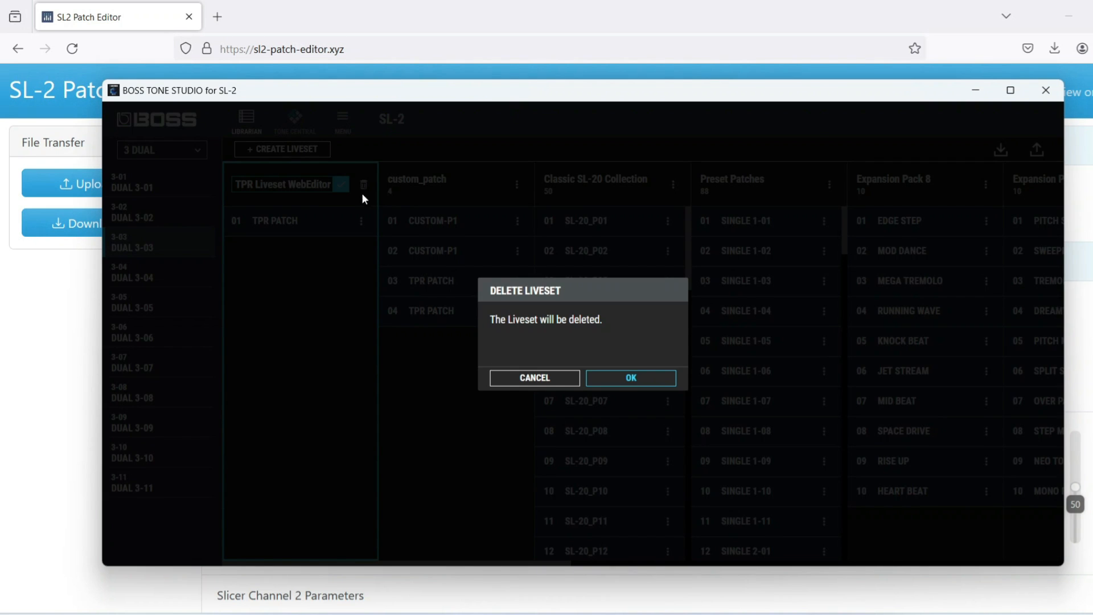
left_click(615, 379)
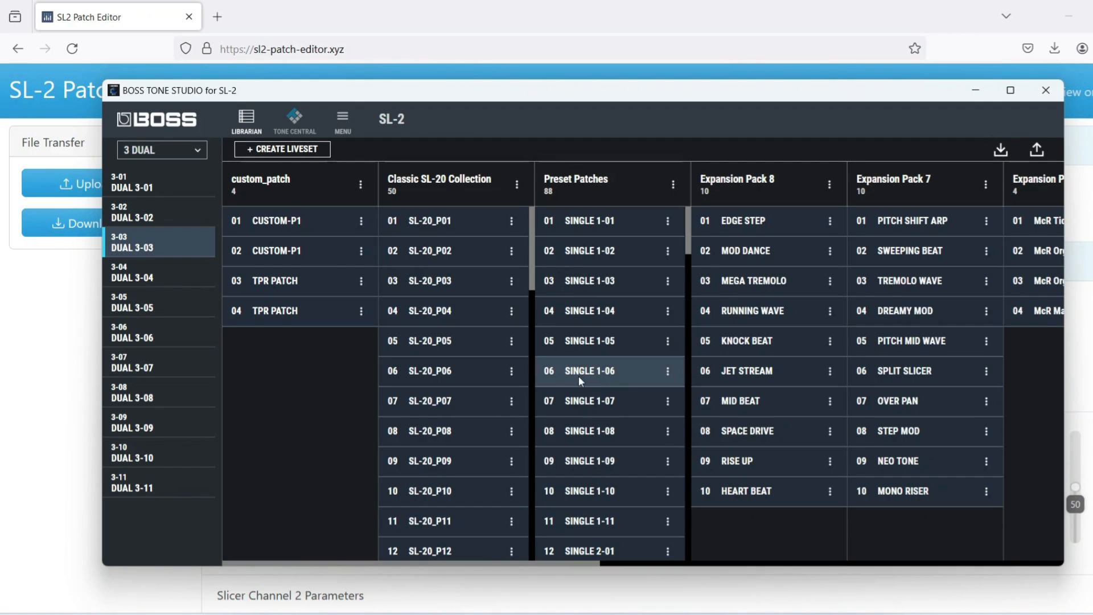
- Try out the first CUSTOM-P1 patch and the third-slot TPR PATCH in the custom_patch liveset
left_click(295, 227)
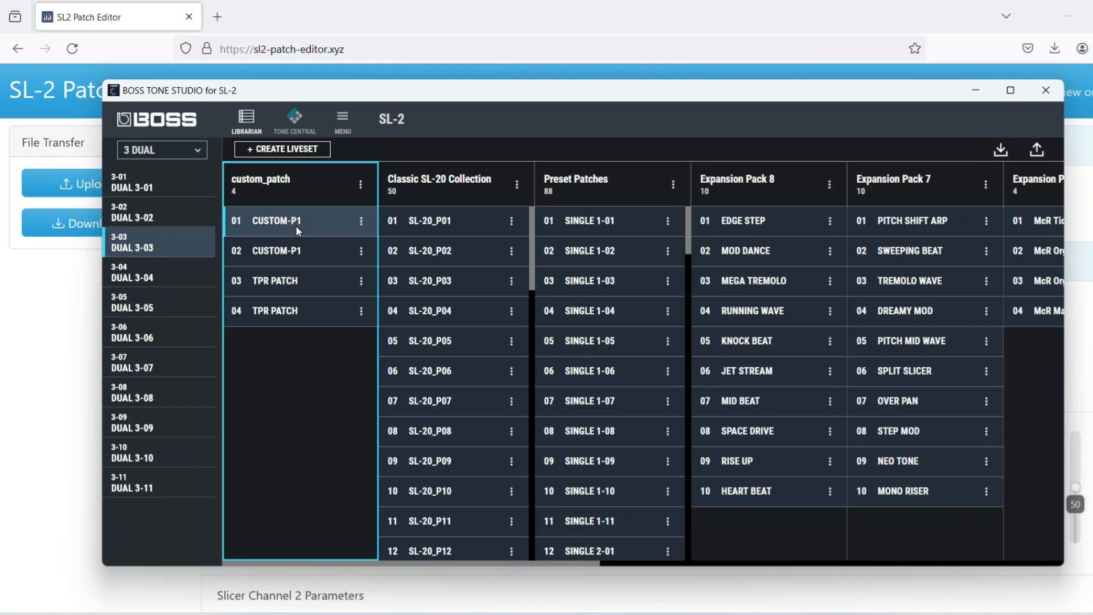
left_click(282, 288)
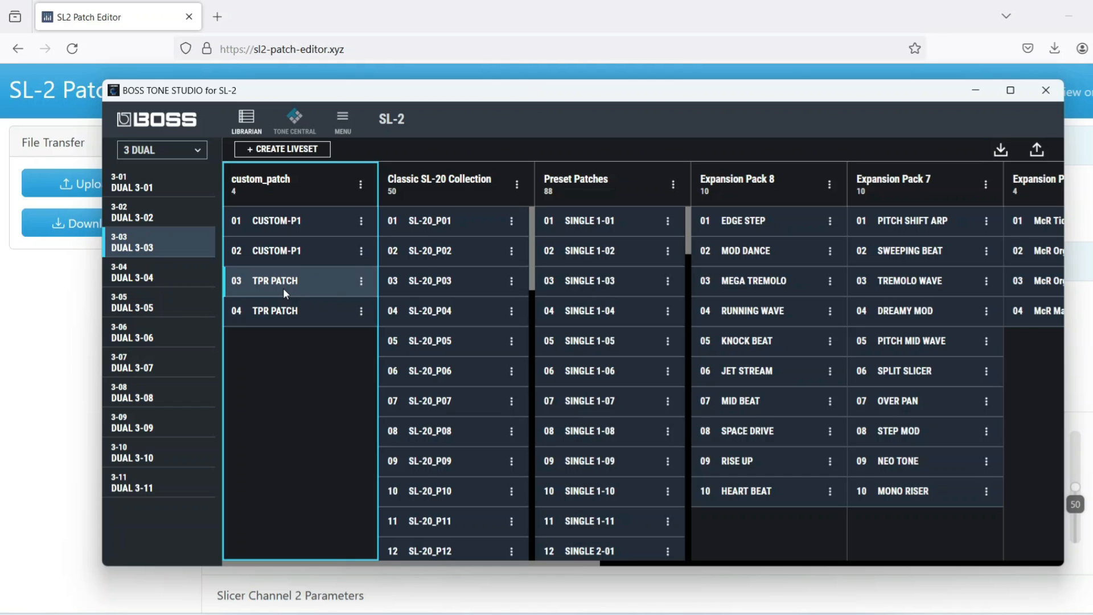
- Try out the fourth-slot TPR PATCH in the custom_patch liveset
left_click(293, 312)
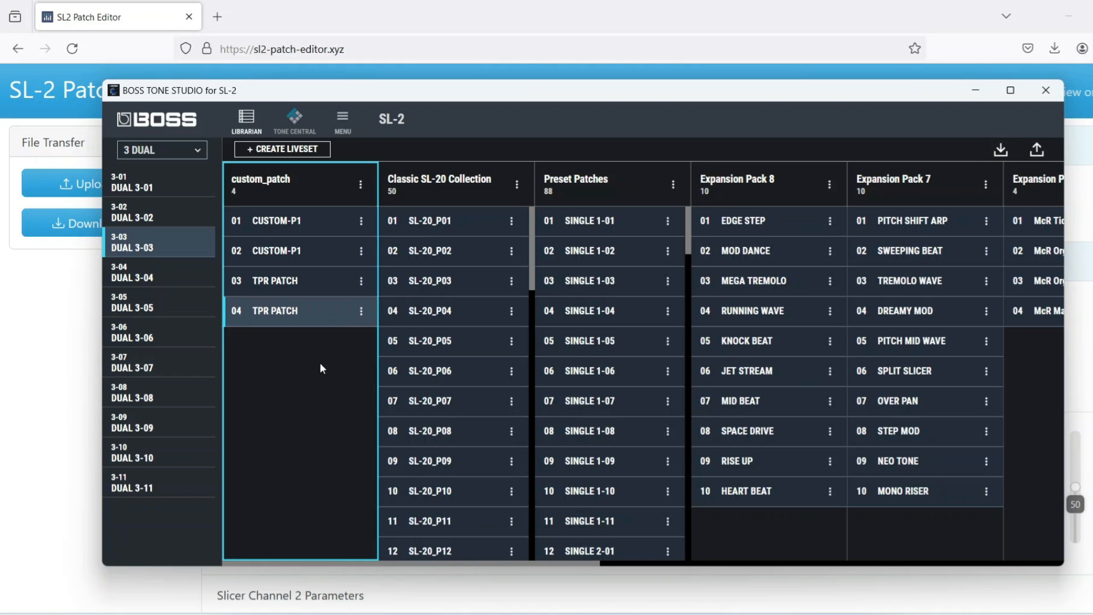
- Switch to the SL-2 Patch Editor in the browser and reload sl2-patch-editor.xyz to start over with a default patch
left_click(328, 25)
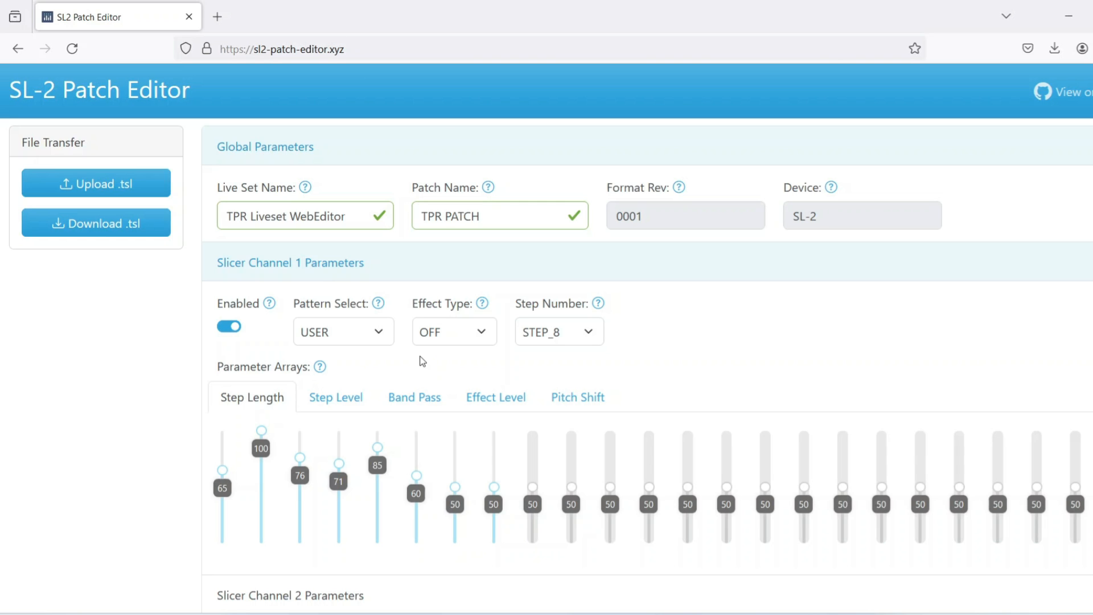
left_click(342, 50)
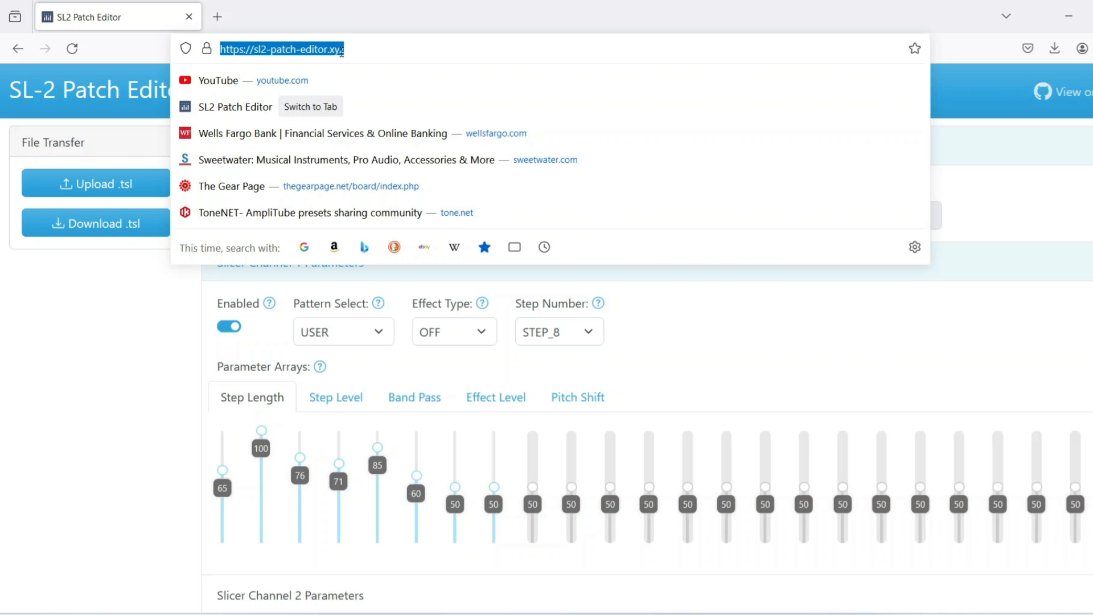
key("Return")
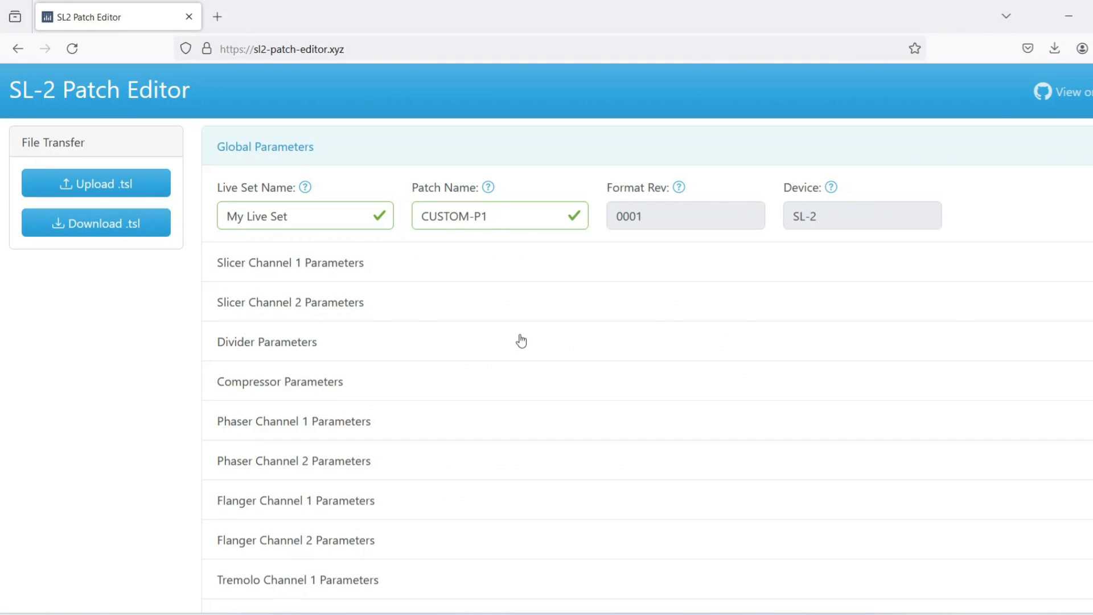
- Set the Slicer Channel 1 step lengths to 79 for step 5 and 42 for step 3
left_click(345, 265)
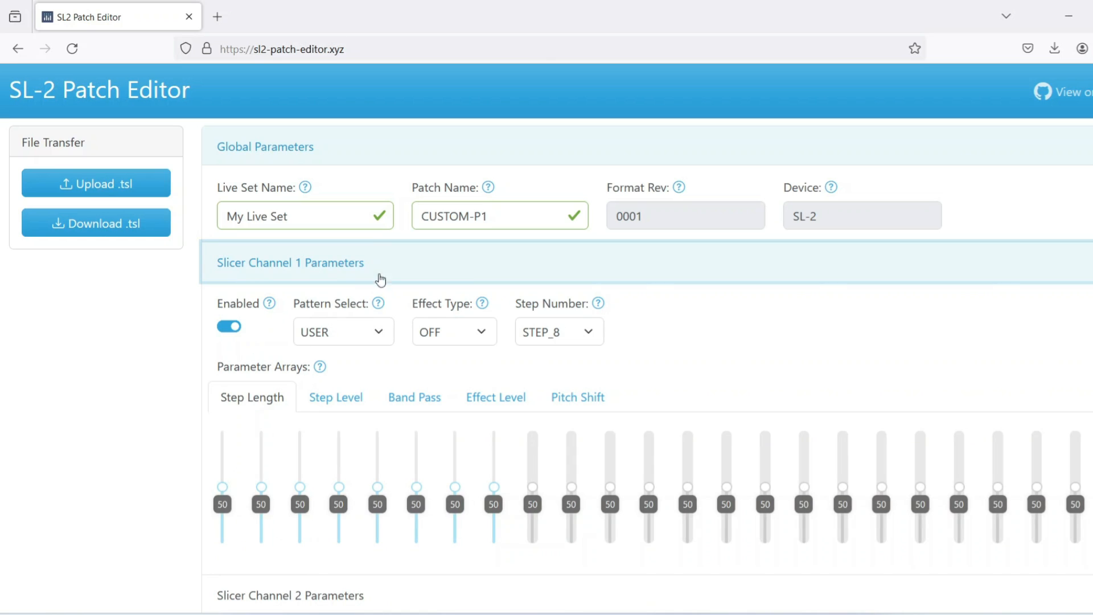
left_click_drag(374, 486, 377, 454)
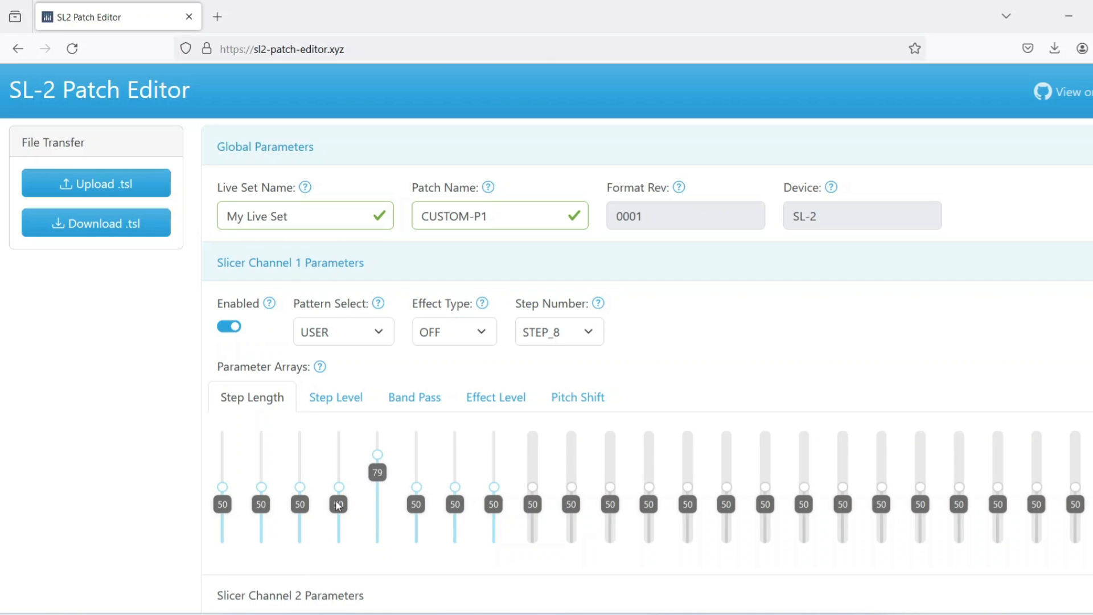
left_click_drag(299, 487, 297, 496)
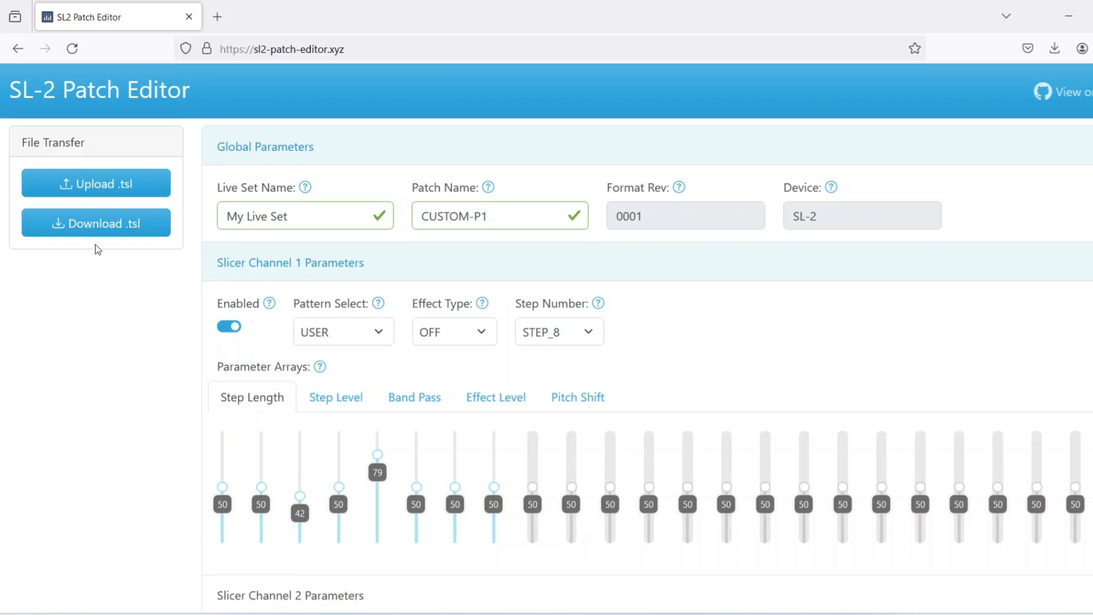